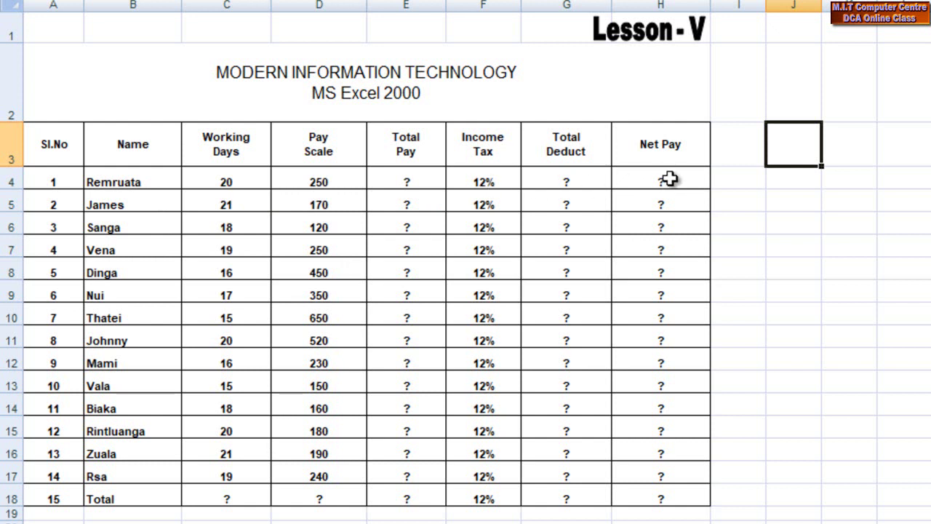
Clear the question-mark placeholders from Total Pay E4:E18 and Total Deduct/Net Pay G4:H18
{"action": "left_click_drag", "start_coordinate": [405, 187], "coordinate": [401, 490]}
{"action": "key", "text": "Delete"}
{"action": "left_click_drag", "start_coordinate": [593, 182], "coordinate": [630, 492]}
{"action": "key", "text": "Delete"}
Clear the placeholders in Total row cells D18 and C18
{"action": "left_click", "coordinate": [291, 498]}
{"action": "key", "text": "Delete"}
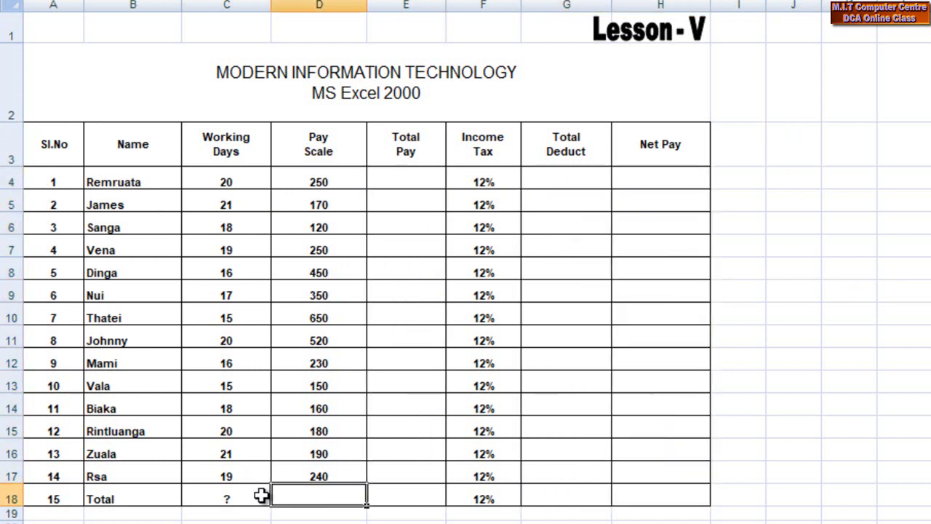
{"action": "left_click", "coordinate": [258, 495]}
{"action": "key", "text": "Delete"}
{"action": "left_click", "coordinate": [406, 340]}
{"action": "left_click", "coordinate": [385, 247]}
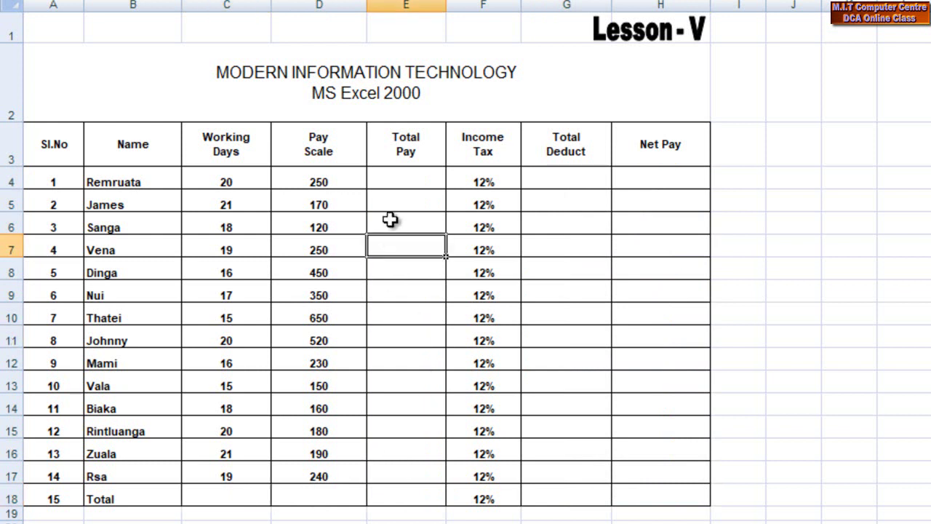
{"action": "left_click", "coordinate": [390, 206]}
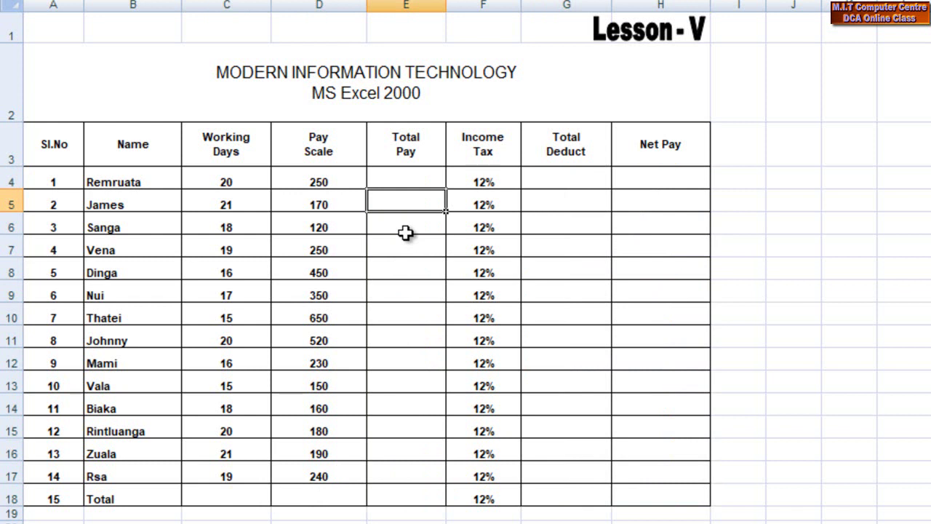
{"action": "left_click", "coordinate": [409, 183]}
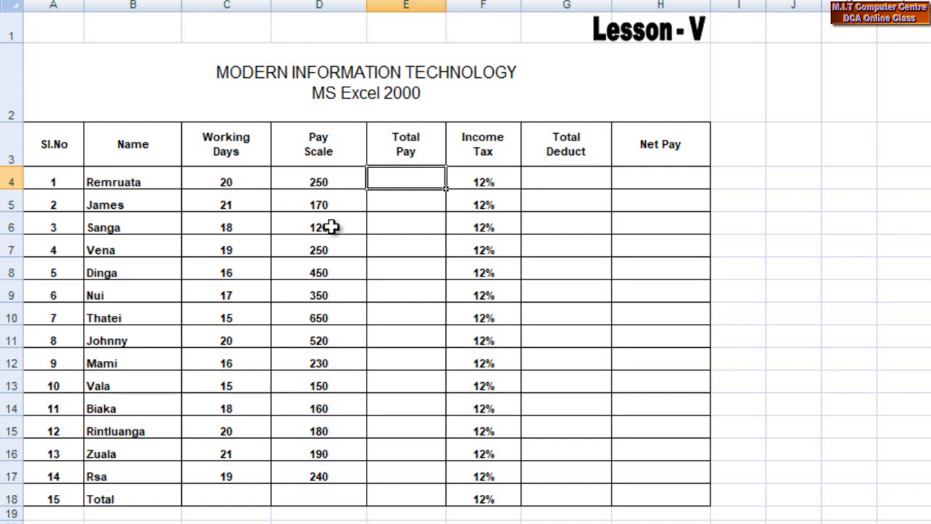
Enter =C4*D4 in E4 so the first Total Pay shows 5000
{"action": "type", "text": "="}
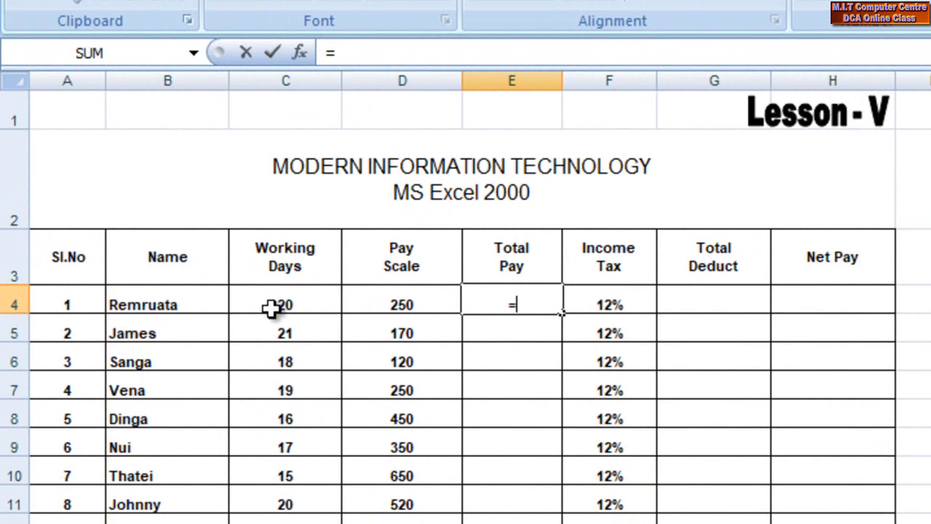
{"action": "left_click", "coordinate": [271, 308]}
{"action": "type", "text": "*"}
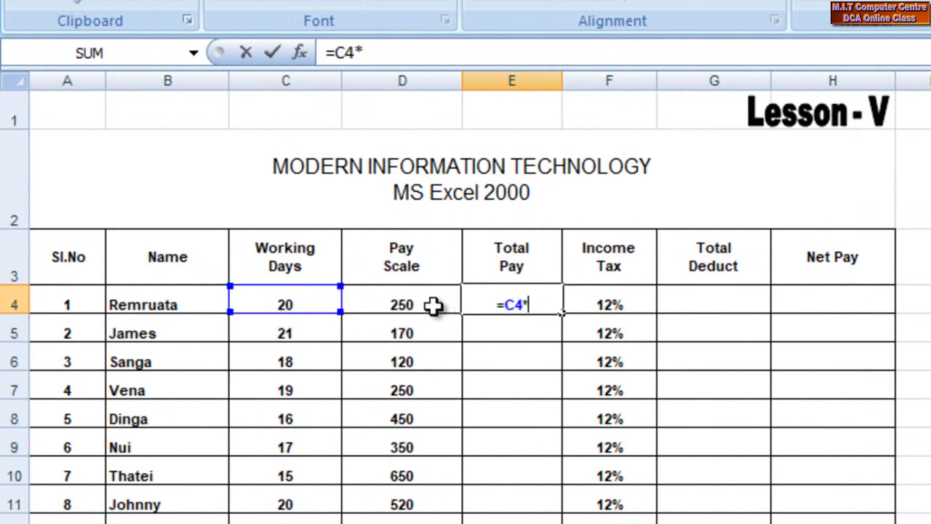
{"action": "left_click", "coordinate": [430, 306]}
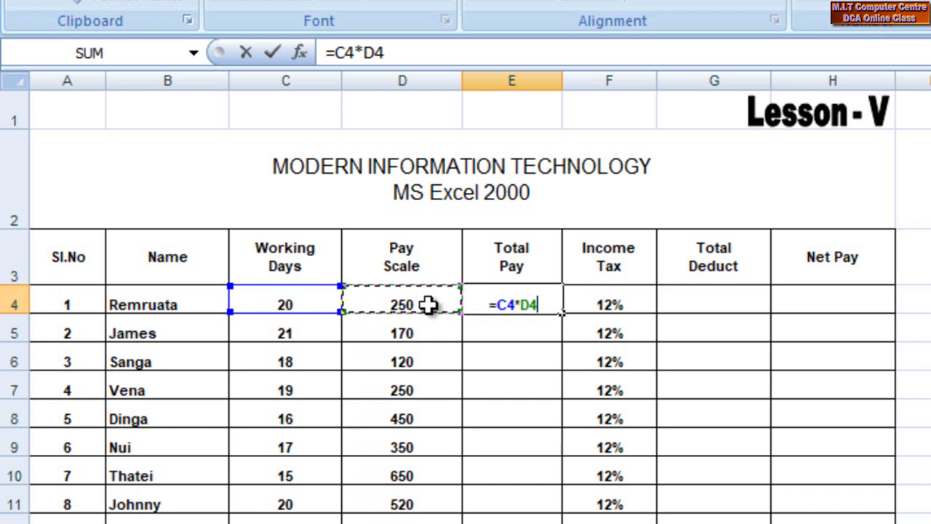
{"action": "key", "text": "Return"}
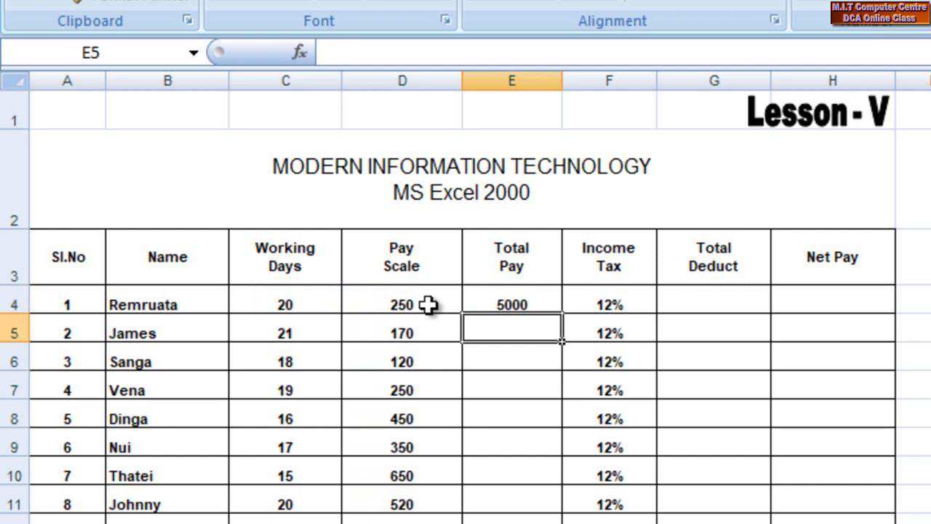
After trying hard-coded tax rates, enter =E4*F4 in G4 for a Total Deduct of 600.00
{"action": "left_click", "coordinate": [753, 300]}
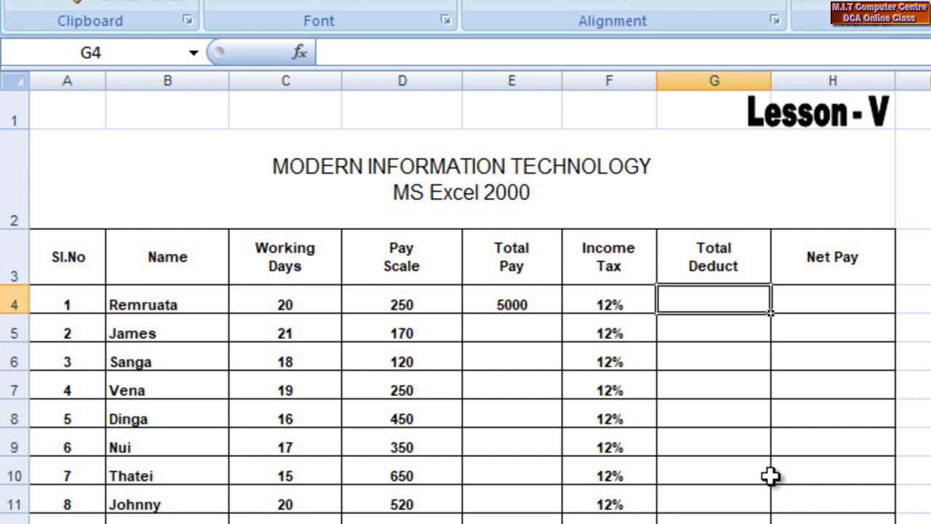
{"action": "type", "text": "="}
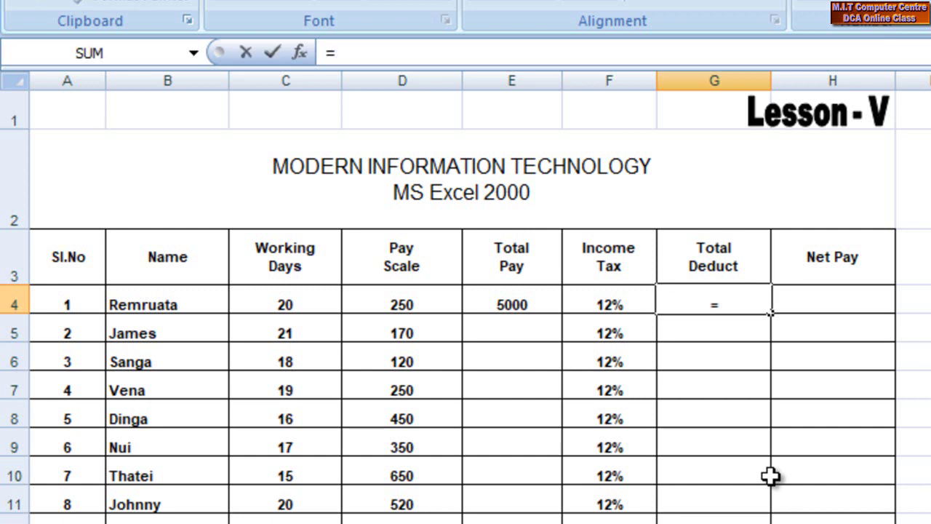
{"action": "type", "text": "5000"}
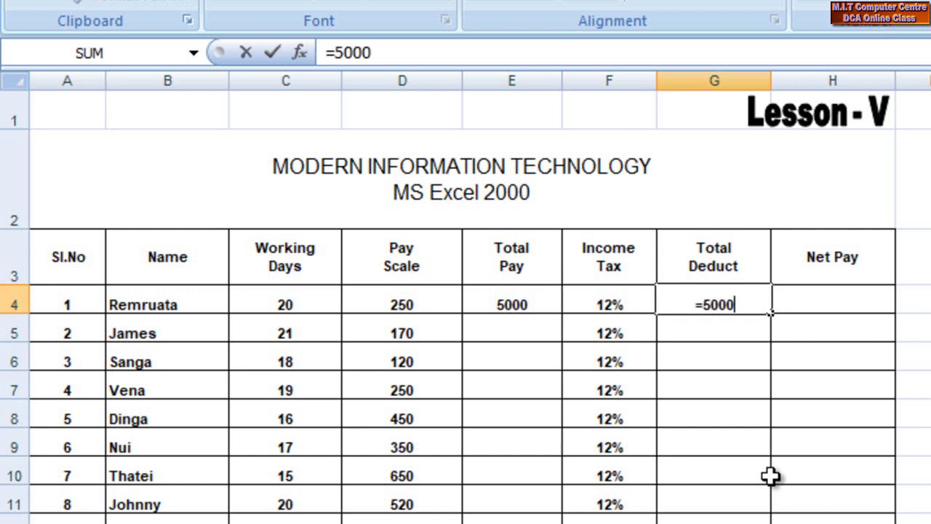
{"action": "type", "text": "*25"}
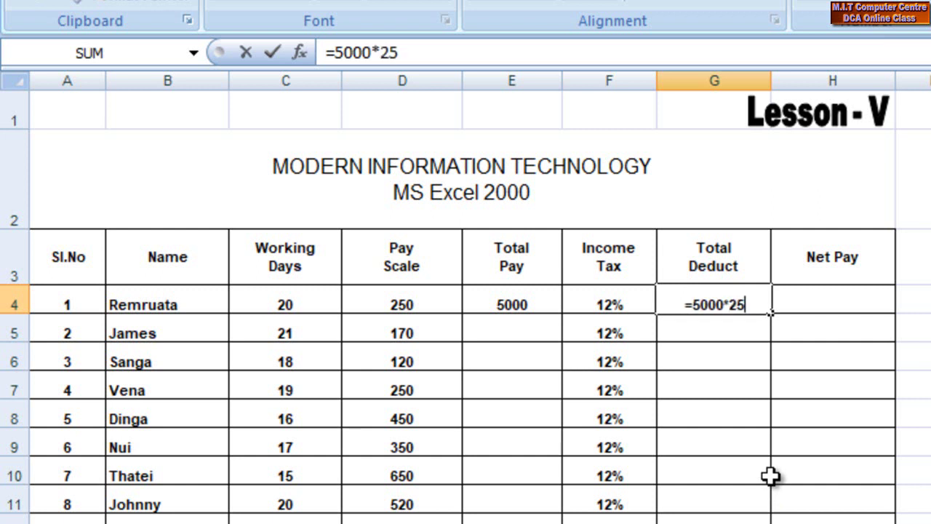
{"action": "key", "text": "BackSpace"}
{"action": "key", "text": "BackSpace"}
{"action": "type", "text": "1"}
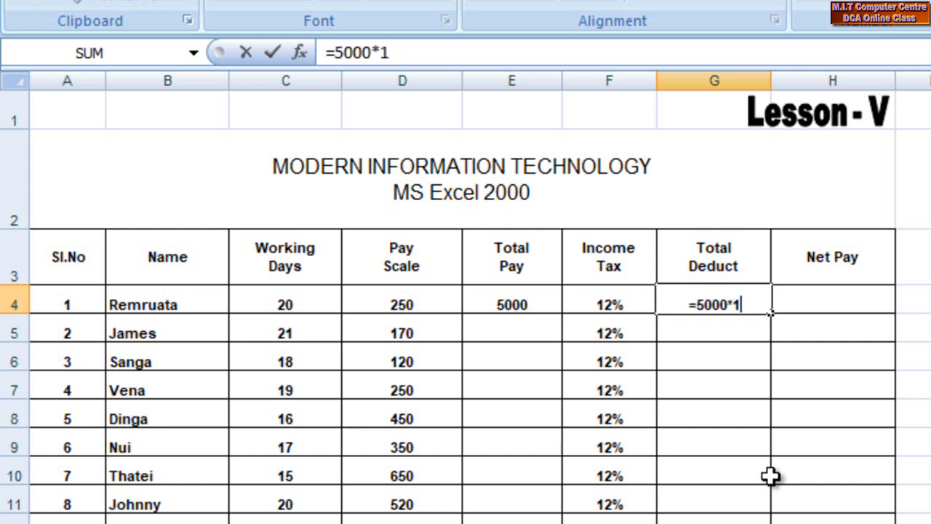
{"action": "type", "text": "2/100"}
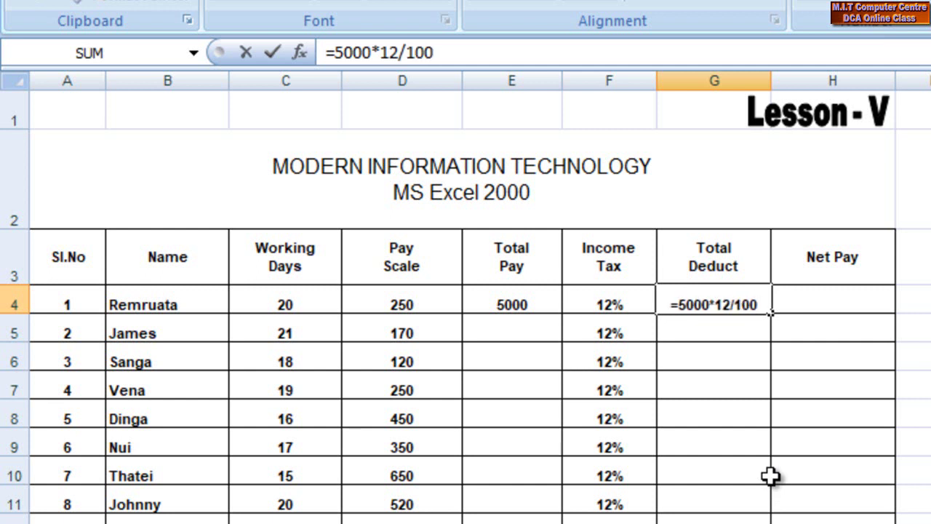
{"action": "key", "text": "BackSpace"}
{"action": "key", "text": "BackSpace"}
{"action": "key", "text": "BackSpace"}
{"action": "key", "text": "BackSpace"}
{"action": "key", "text": "BackSpace"}
{"action": "key", "text": "BackSpace"}
{"action": "key", "text": "BackSpace"}
{"action": "key", "text": "BackSpace"}
{"action": "key", "text": "BackSpace"}
{"action": "key", "text": "BackSpace"}
{"action": "key", "text": "BackSpace"}
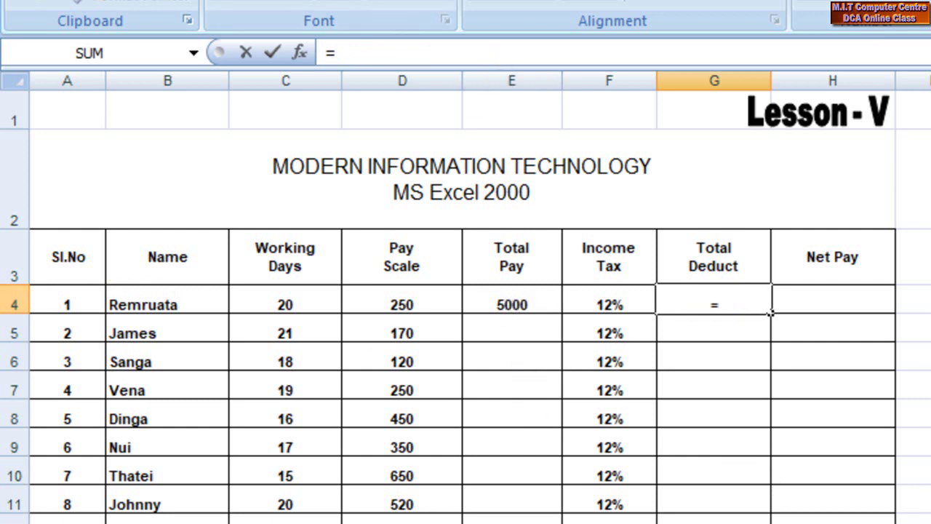
{"action": "type", "text": "e4"}
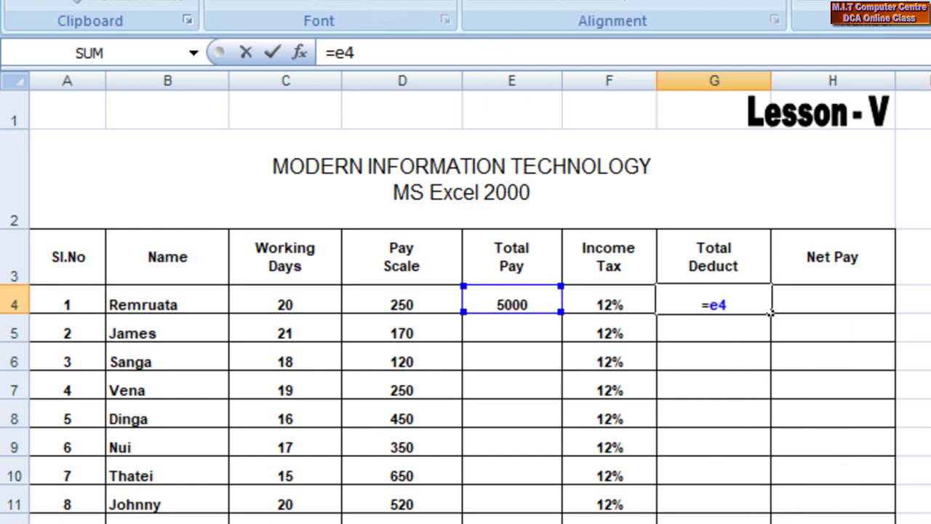
{"action": "type", "text": "*12"}
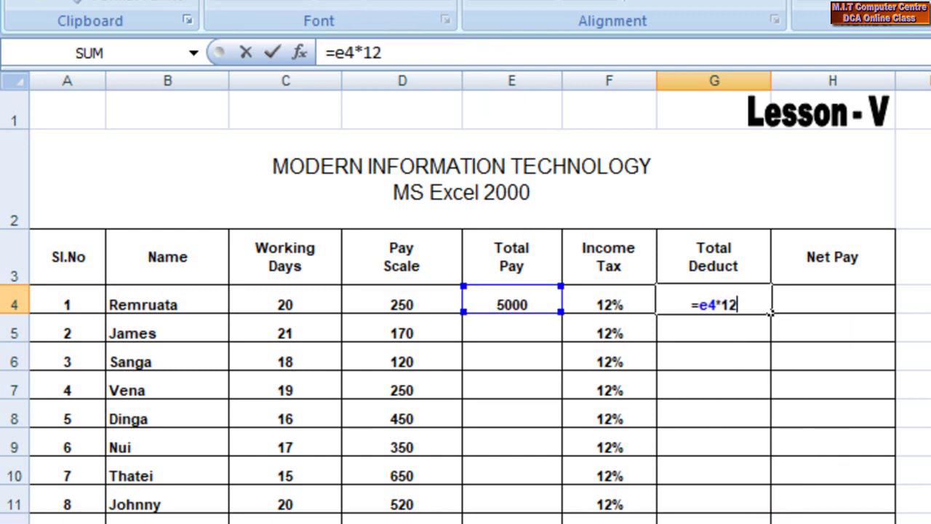
{"action": "type", "text": "/100"}
{"action": "key", "text": "BackSpace"}
{"action": "key", "text": "BackSpace"}
{"action": "key", "text": "BackSpace"}
{"action": "key", "text": "BackSpace"}
{"action": "type", "text": "%"}
{"action": "key", "text": "BackSpace"}
{"action": "key", "text": "BackSpace"}
{"action": "key", "text": "BackSpace"}
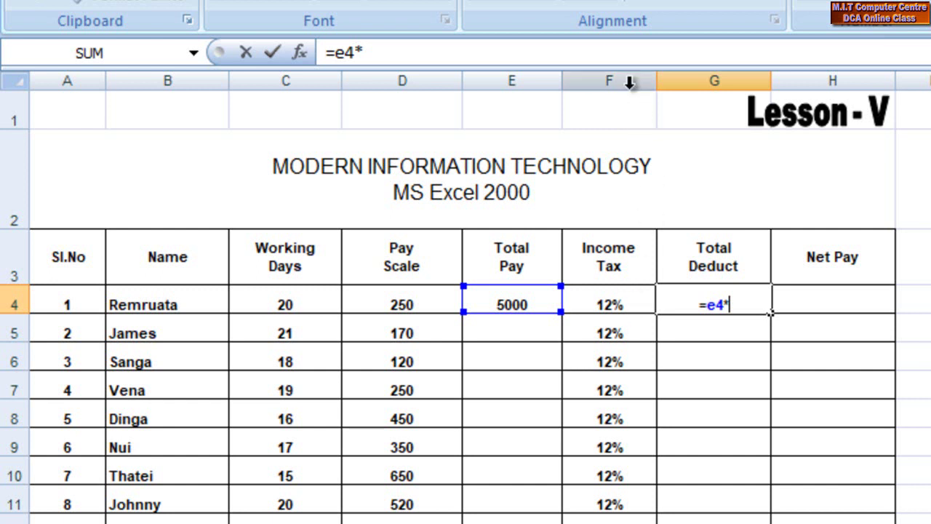
{"action": "type", "text": "f"}
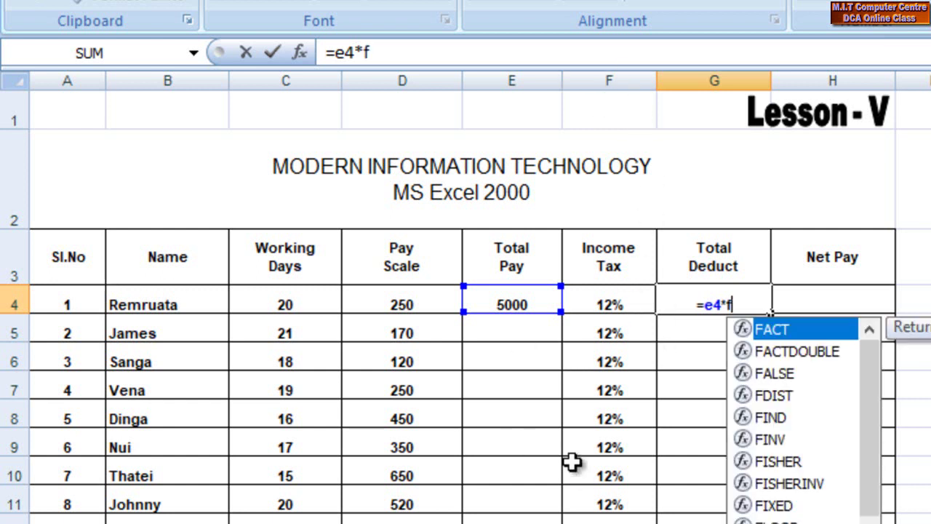
{"action": "type", "text": "4"}
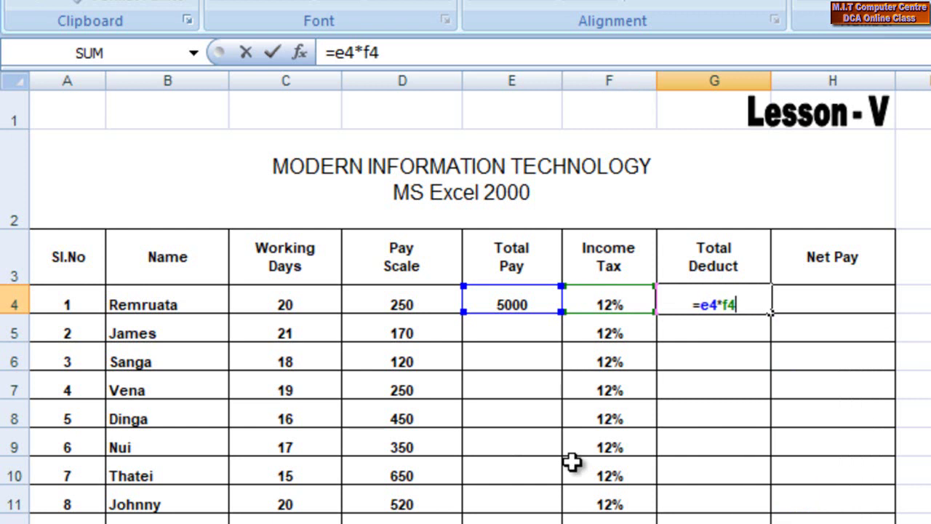
{"action": "key", "text": "Return"}
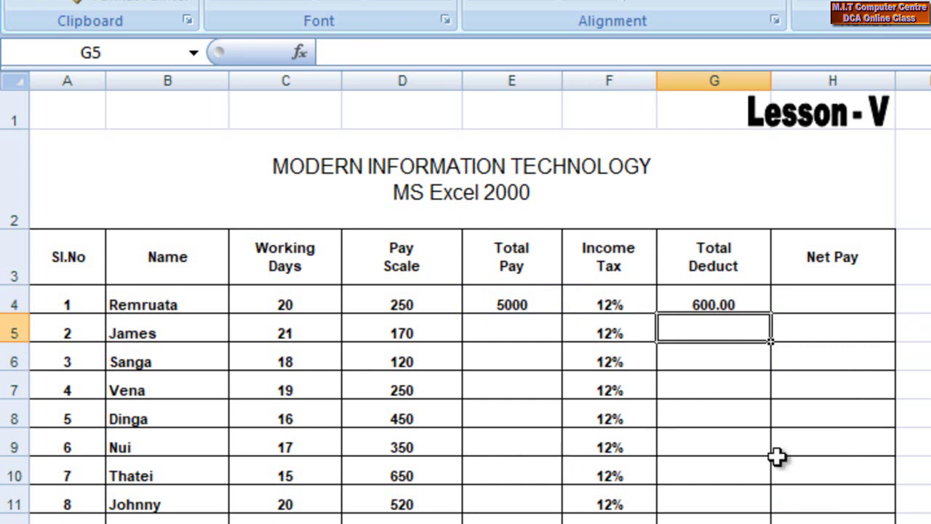
Enter =E4-G4 in H4 so the first Net Pay shows 4400.00
{"action": "left_click", "coordinate": [833, 300]}
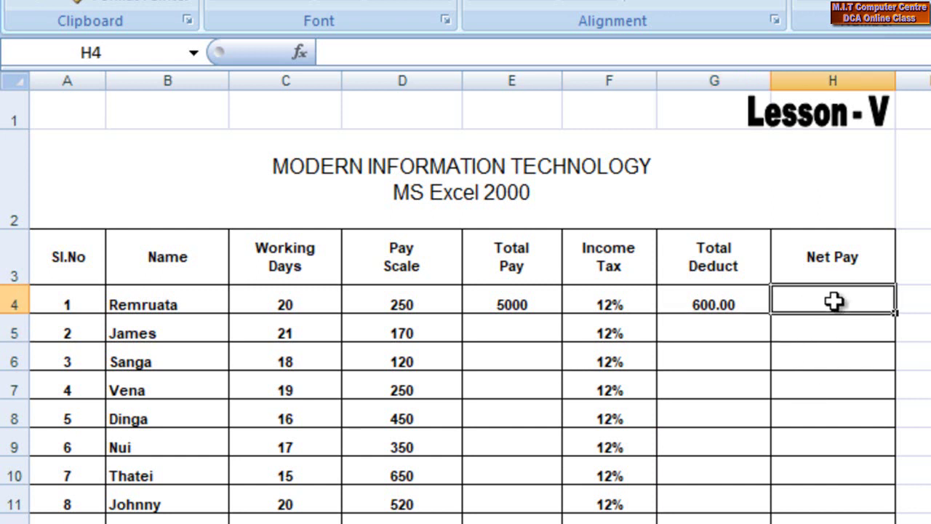
{"action": "type", "text": "="}
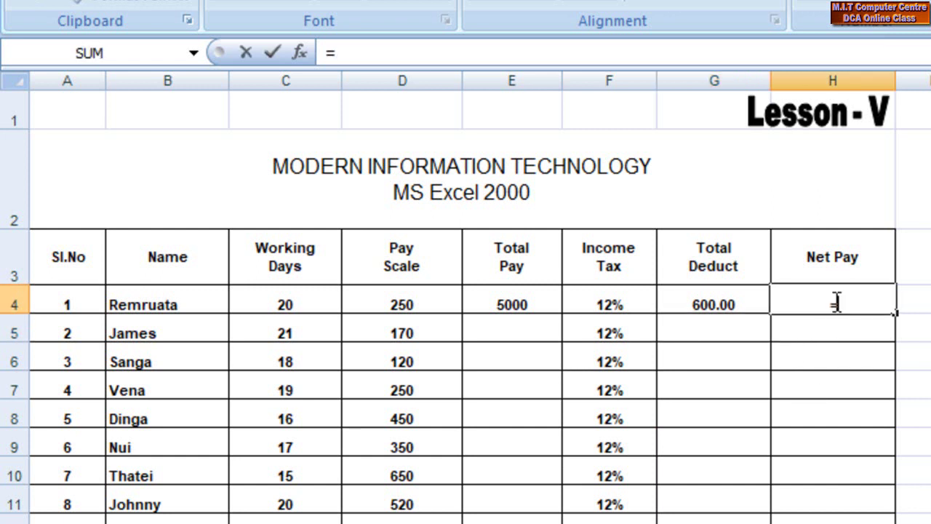
{"action": "left_click", "coordinate": [534, 304]}
{"action": "type", "text": "-"}
{"action": "left_click", "coordinate": [719, 309]}
{"action": "key", "text": "Return"}
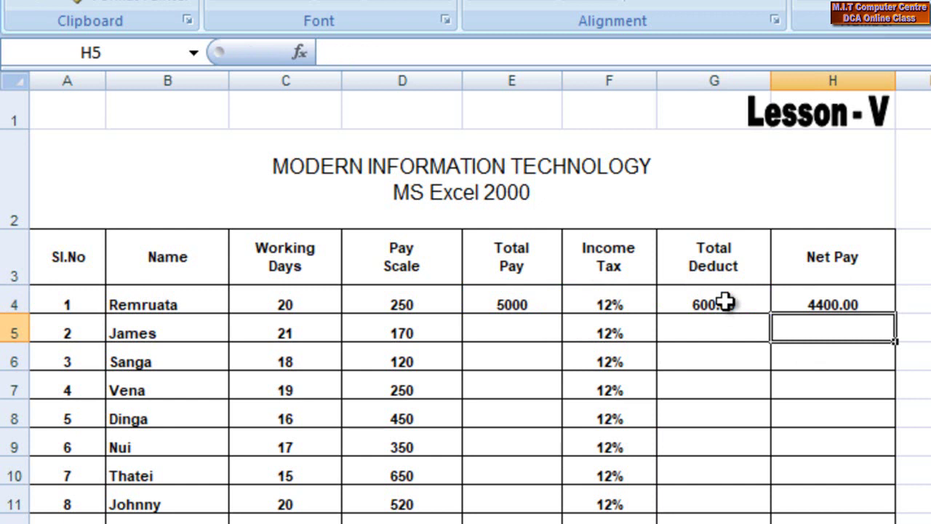
{"action": "left_click", "coordinate": [504, 331]}
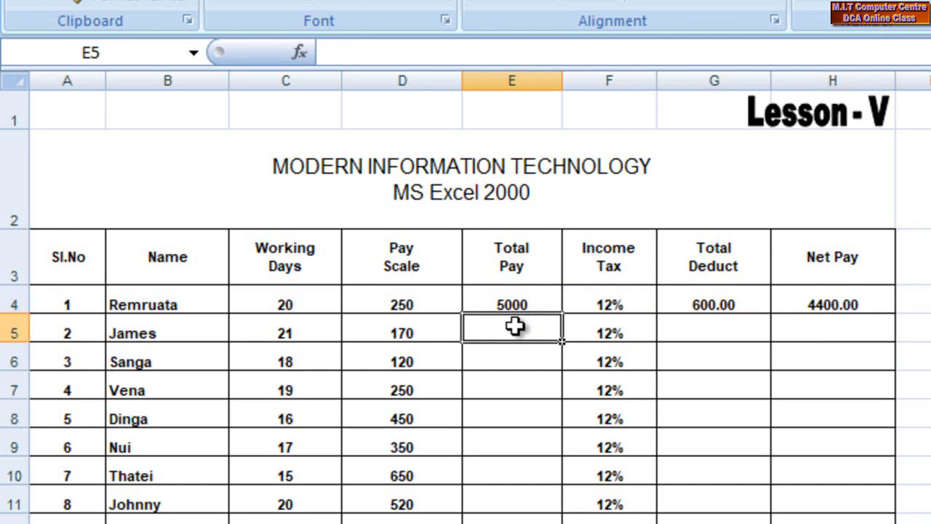
Enter =C5*D5 in E5 so the second Total Pay shows 3570
{"action": "type", "text": "="}
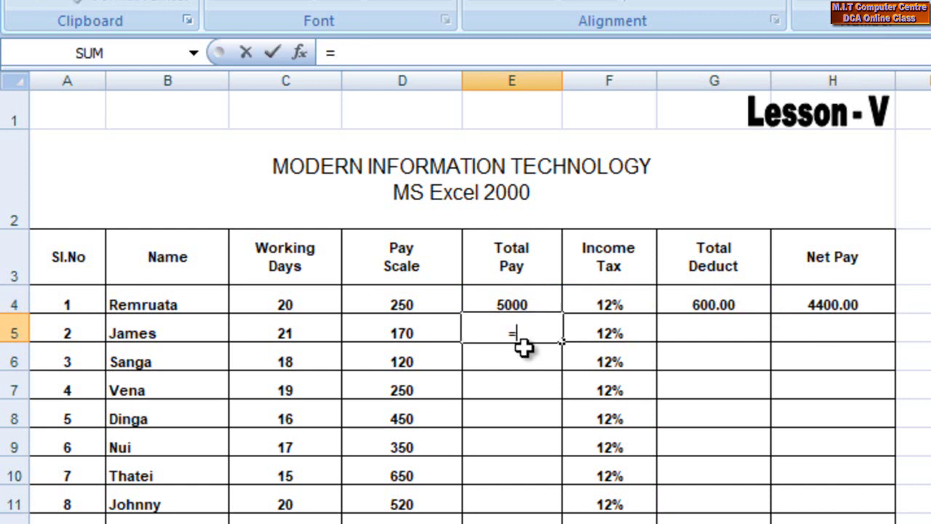
{"action": "left_click", "coordinate": [313, 332]}
{"action": "type", "text": "*"}
{"action": "left_click", "coordinate": [406, 335]}
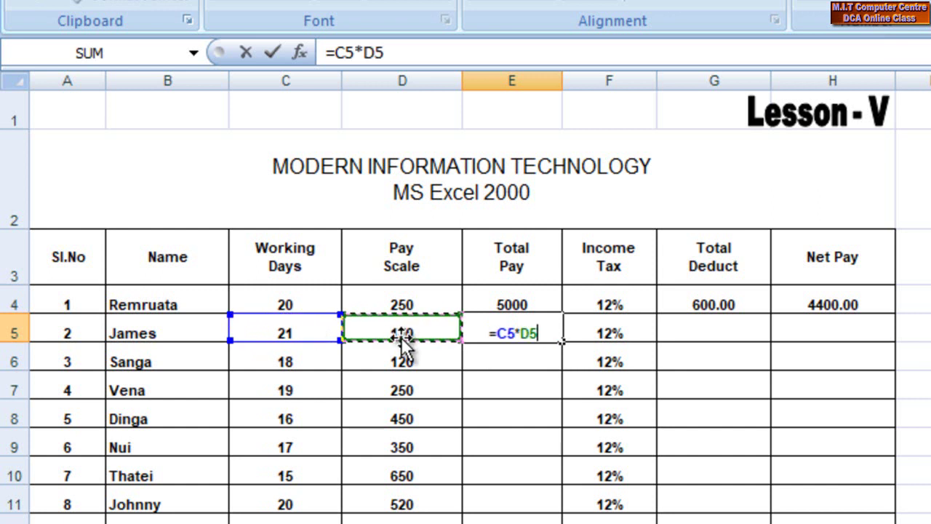
{"action": "key", "text": "Return"}
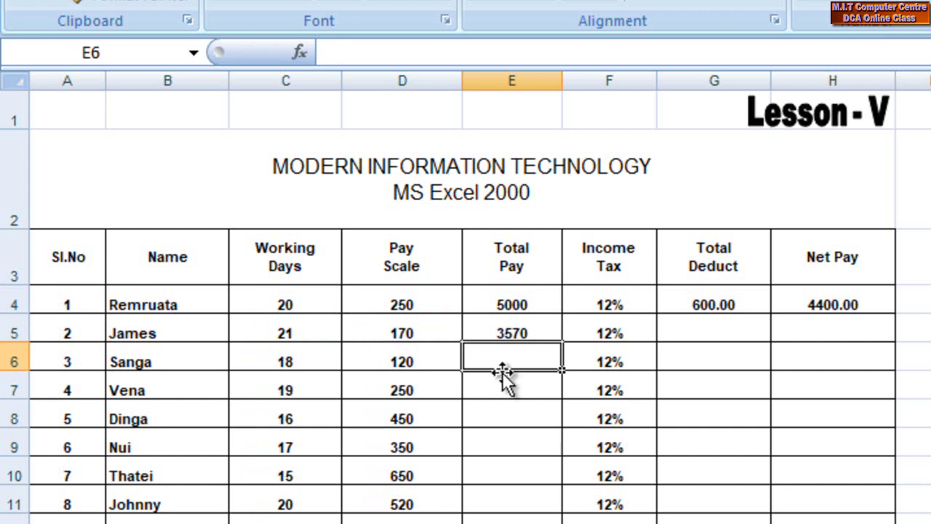
Enter =E5*12/100 in G5 for a Total Deduct of 428.40
{"action": "left_click", "coordinate": [719, 331]}
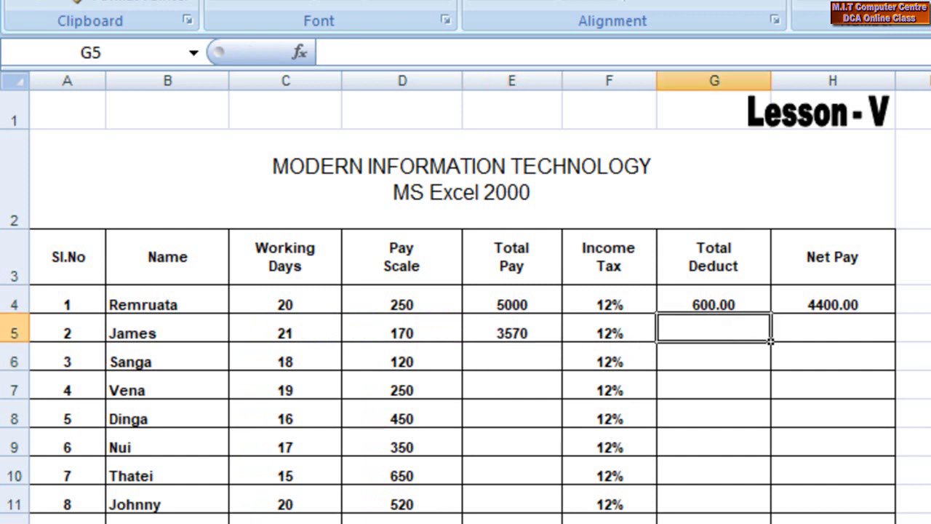
{"action": "type", "text": "="}
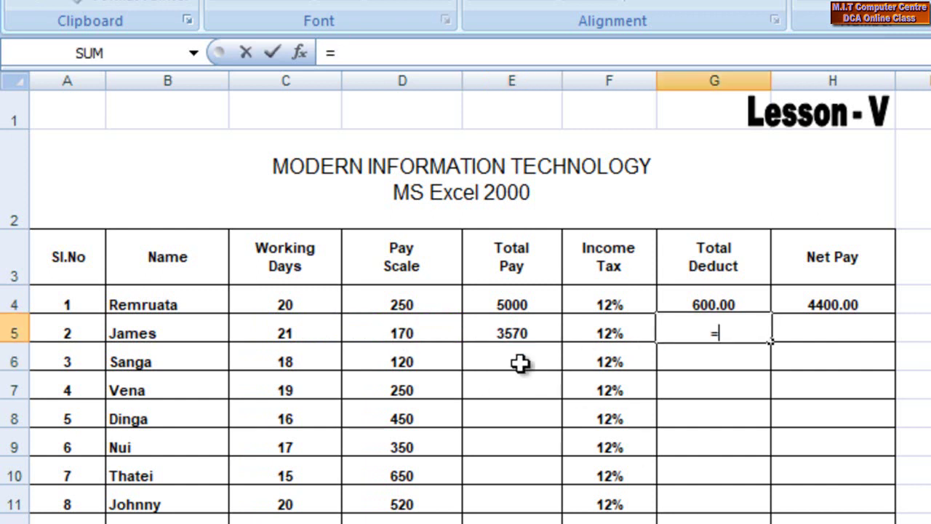
{"action": "left_click", "coordinate": [507, 327]}
{"action": "type", "text": "*"}
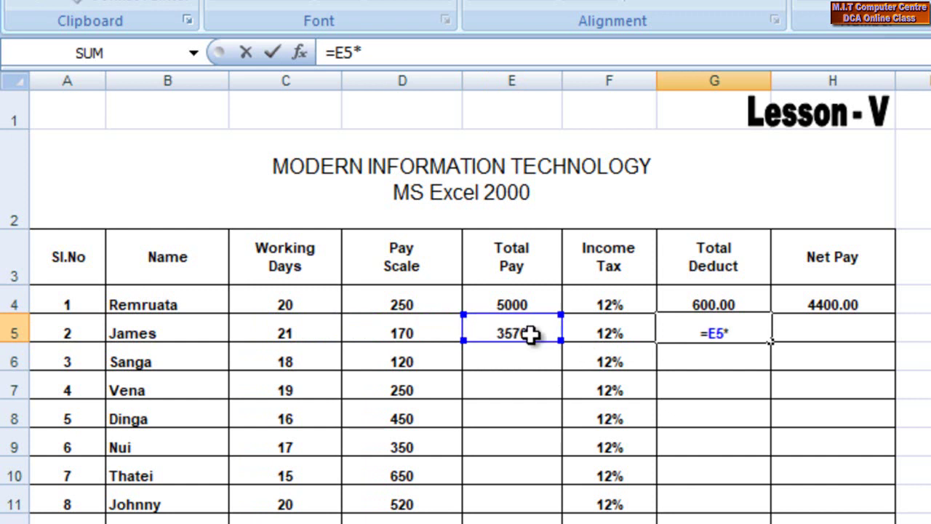
{"action": "left_click", "coordinate": [607, 332]}
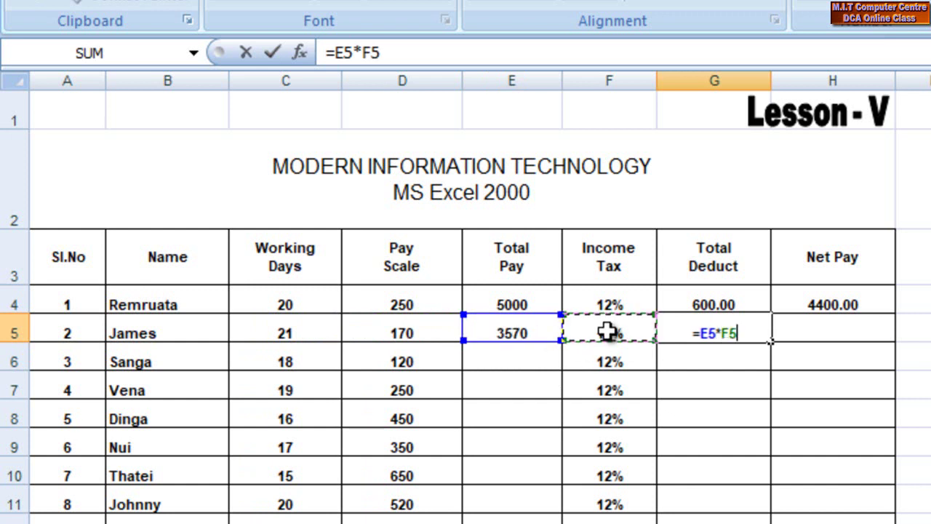
{"action": "key", "text": "BackSpace"}
{"action": "key", "text": "BackSpace"}
{"action": "type", "text": "12%"}
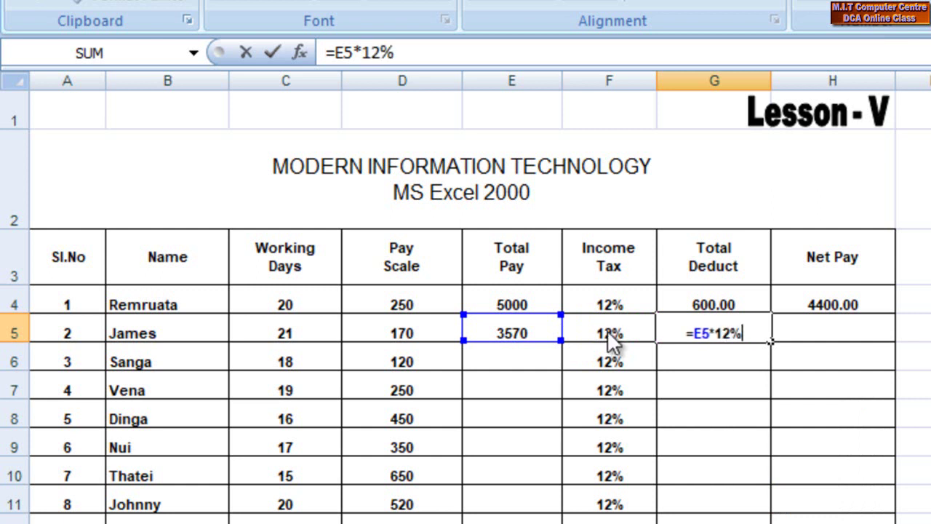
{"action": "key", "text": "BackSpace"}
{"action": "key", "text": "BackSpace"}
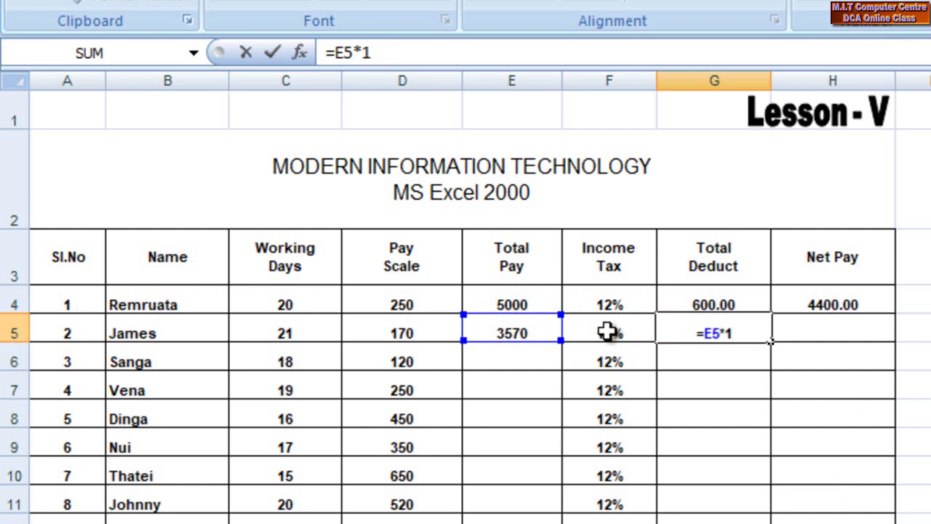
{"action": "type", "text": "2/100"}
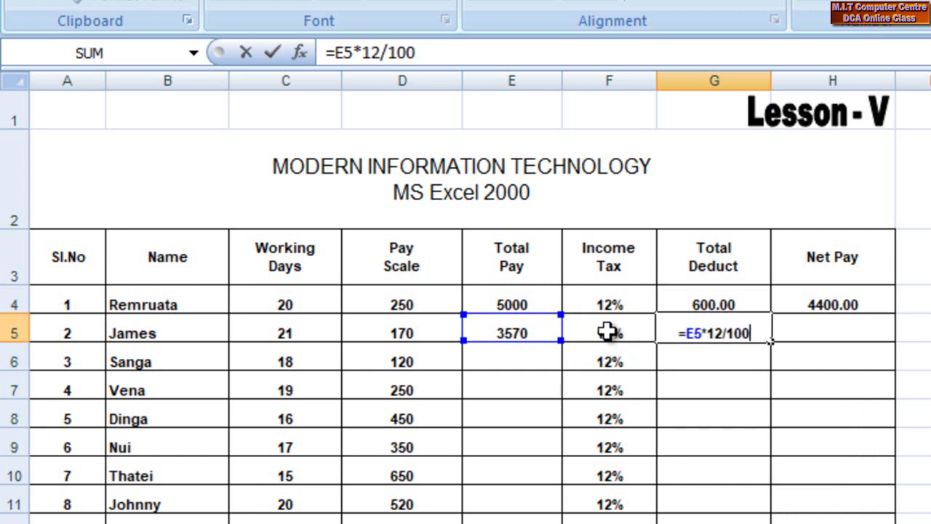
{"action": "key", "text": "Return"}
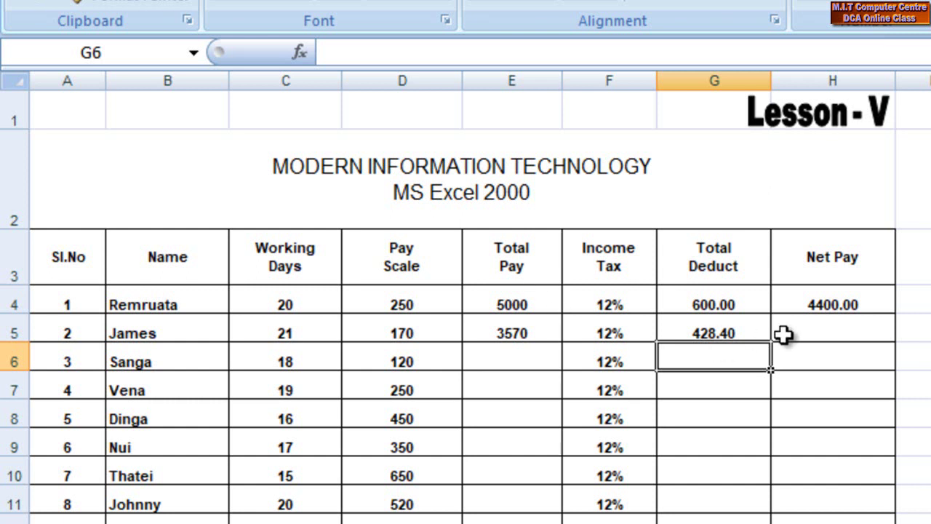
{"action": "left_click", "coordinate": [816, 329]}
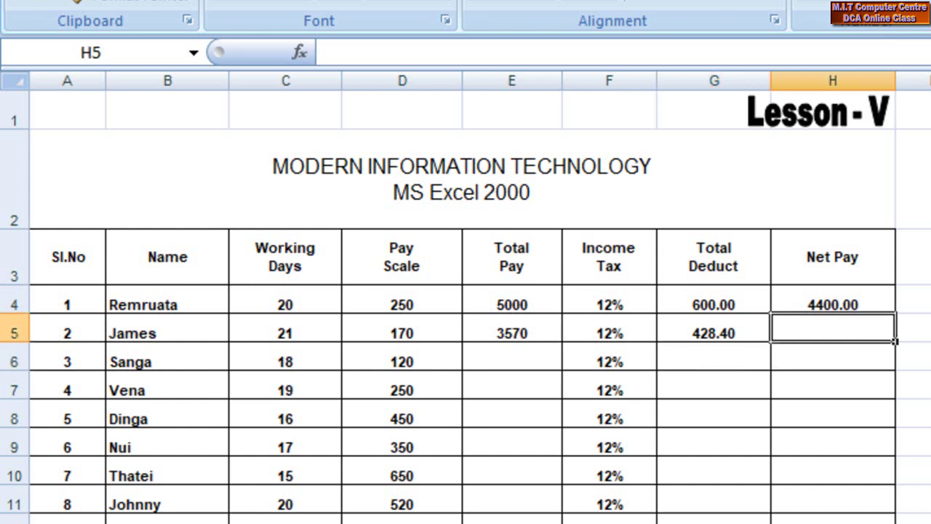
Enter =E5-G5 in H5 so the second Net Pay shows 3141.60, then recheck it
{"action": "type", "text": "="}
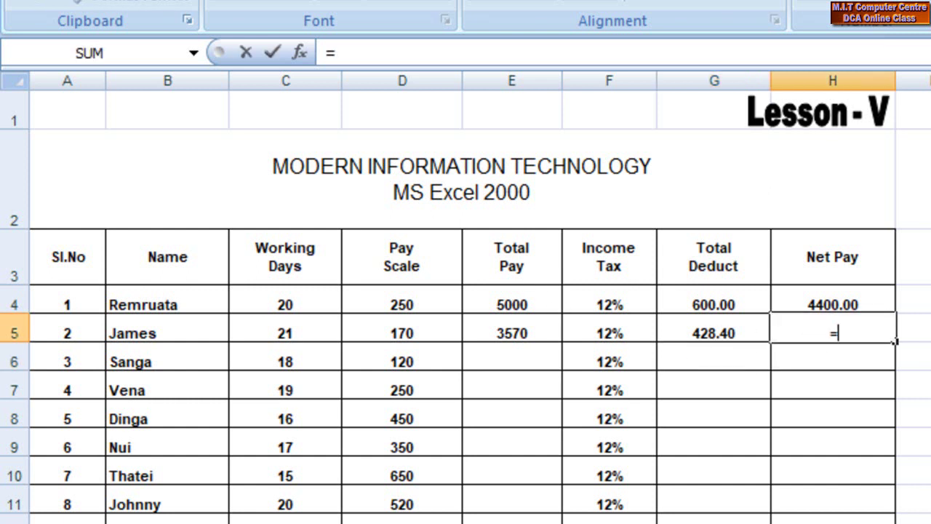
{"action": "left_click", "coordinate": [500, 331]}
{"action": "type", "text": "-"}
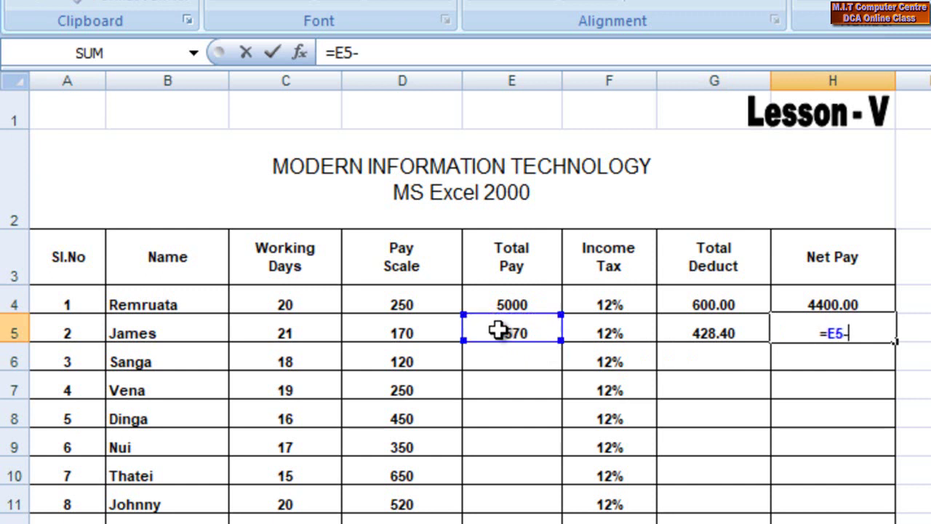
{"action": "left_click", "coordinate": [686, 335]}
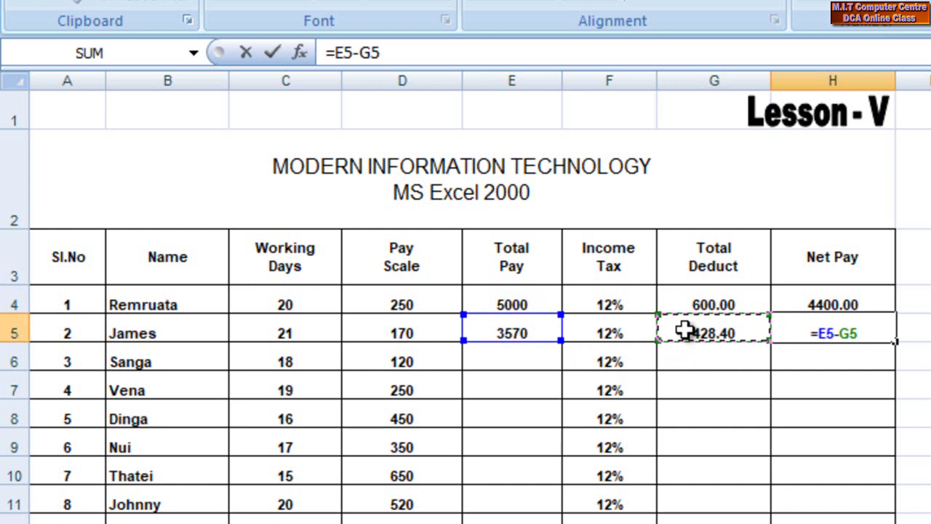
{"action": "key", "text": "Return"}
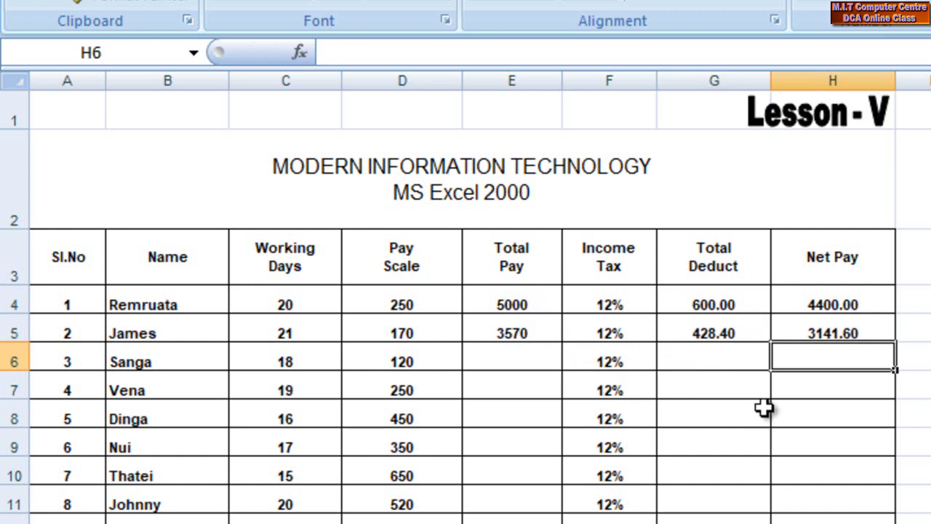
{"action": "left_click", "coordinate": [840, 335]}
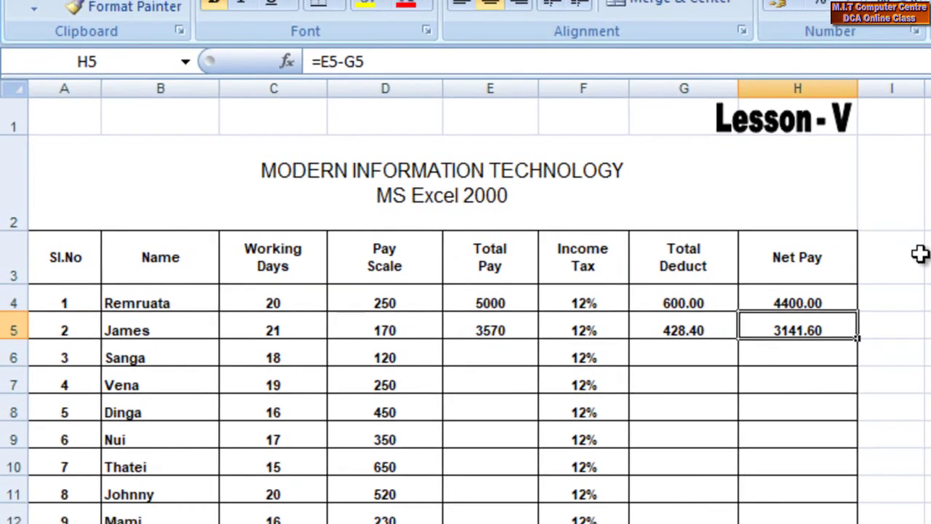
Widen columns J and K and enter 3141.60, 3141.50 and 3141.42 in J5:J7
{"action": "left_click", "coordinate": [915, 256]}
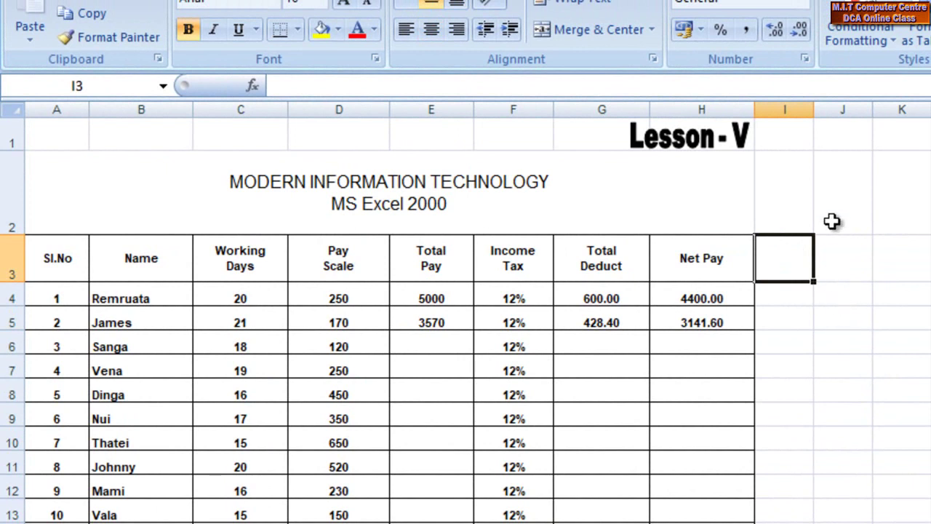
{"action": "left_click_drag", "start_coordinate": [873, 109], "coordinate": [930, 109]}
{"action": "left_click", "coordinate": [853, 316]}
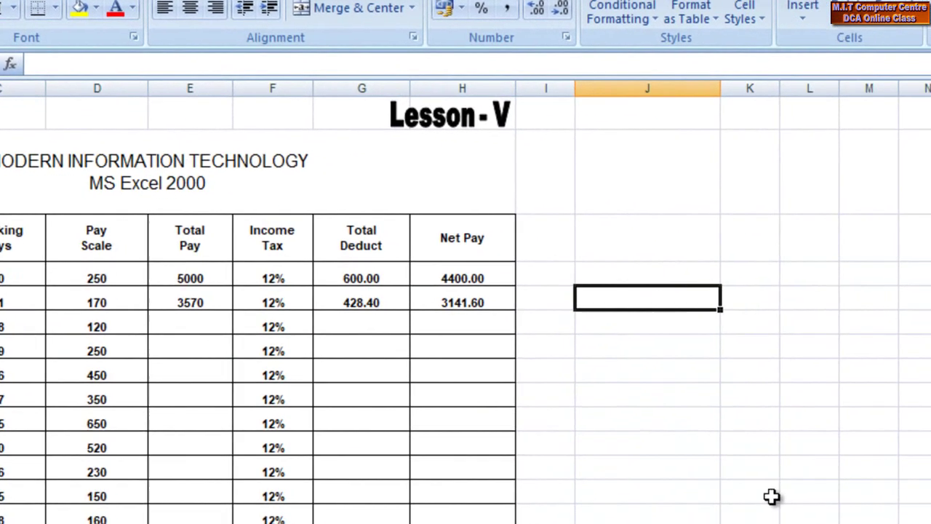
{"action": "type", "text": "3141"}
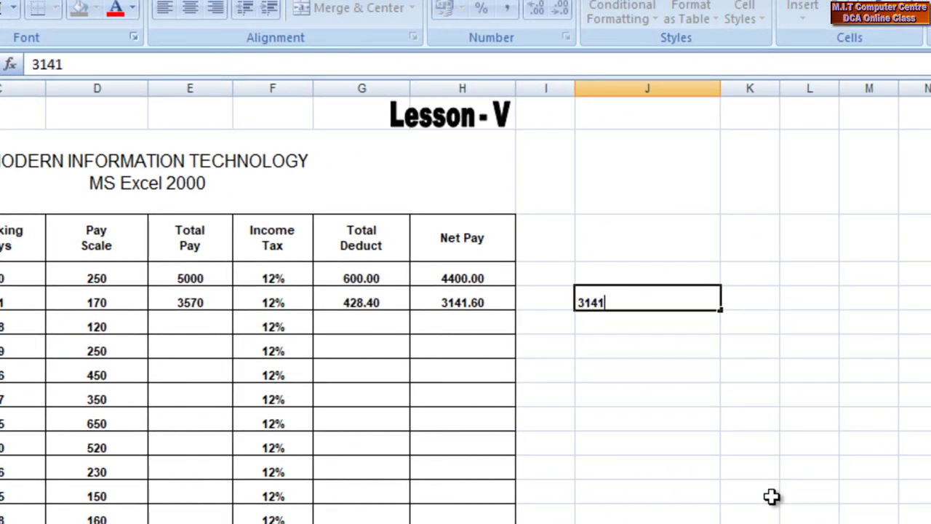
{"action": "type", "text": ".60"}
{"action": "key", "text": "Return"}
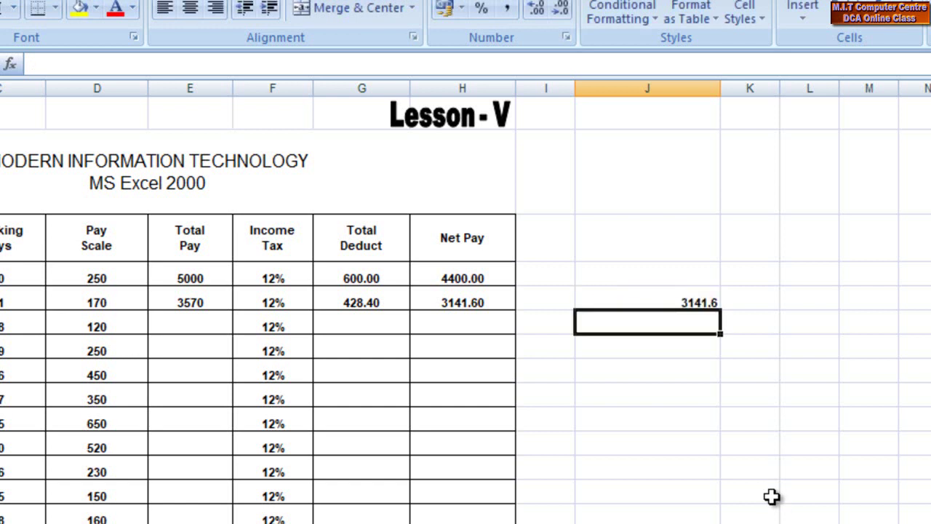
{"action": "type", "text": "3141.50"}
{"action": "key", "text": "Return"}
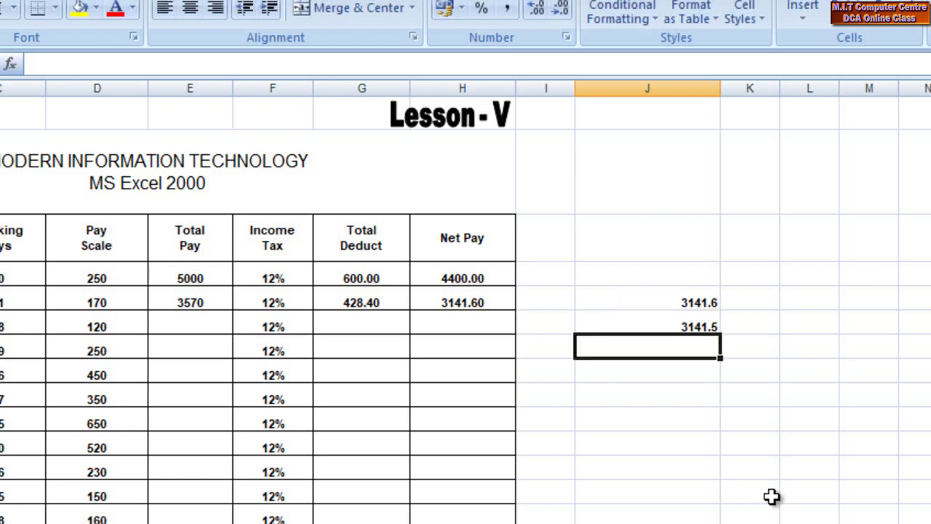
{"action": "type", "text": "314"}
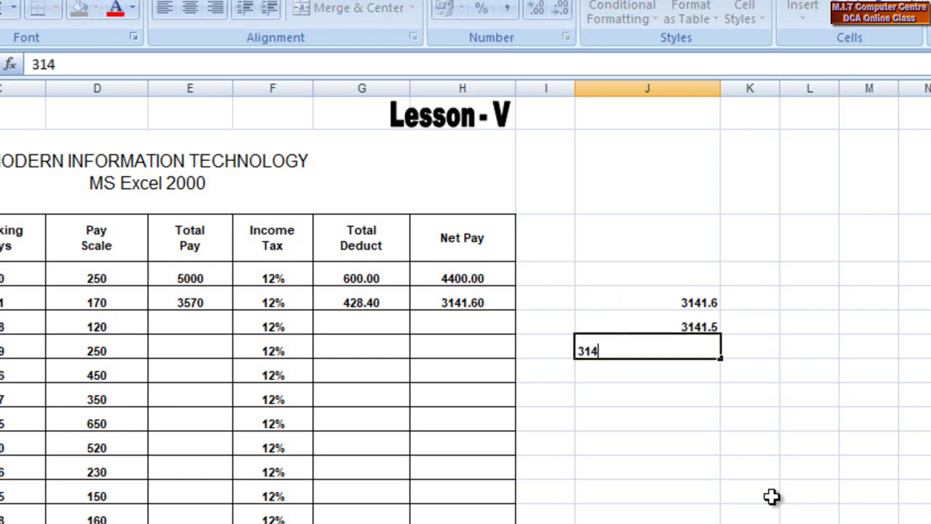
{"action": "type", "text": "1.42"}
{"action": "key", "text": "Return"}
{"action": "left_click_drag", "start_coordinate": [779, 93], "coordinate": [817, 95]}
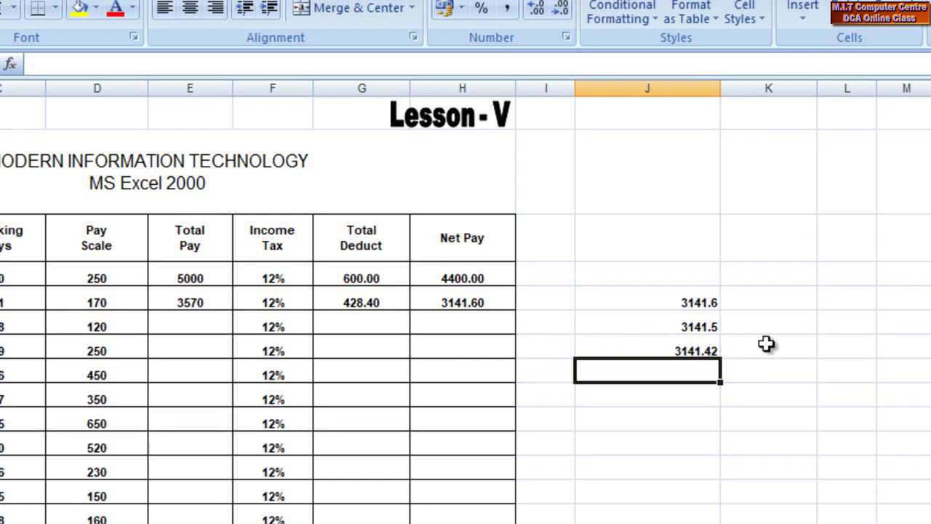
{"action": "left_click", "coordinate": [765, 306]}
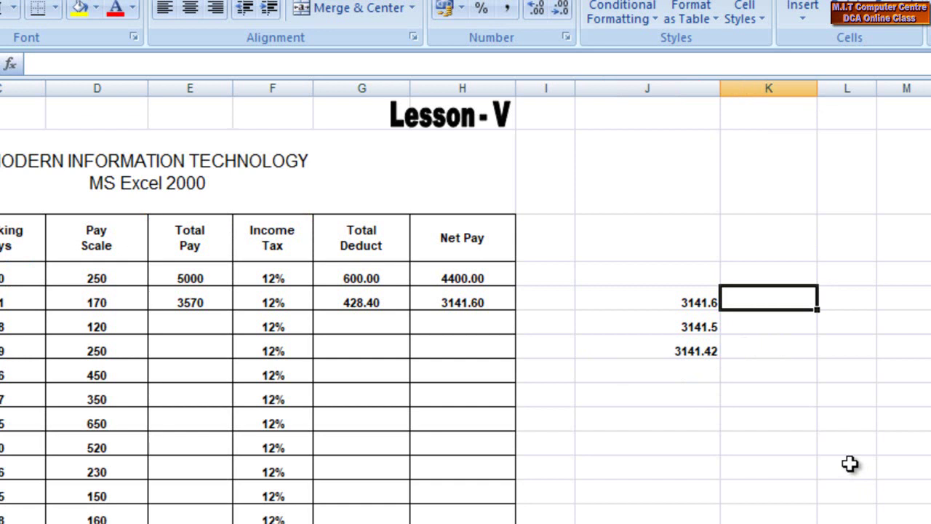
Enter 3142, 3142 and 3141 in K5:K7, replacing a mistaken first 3141
{"action": "type", "text": "3141"}
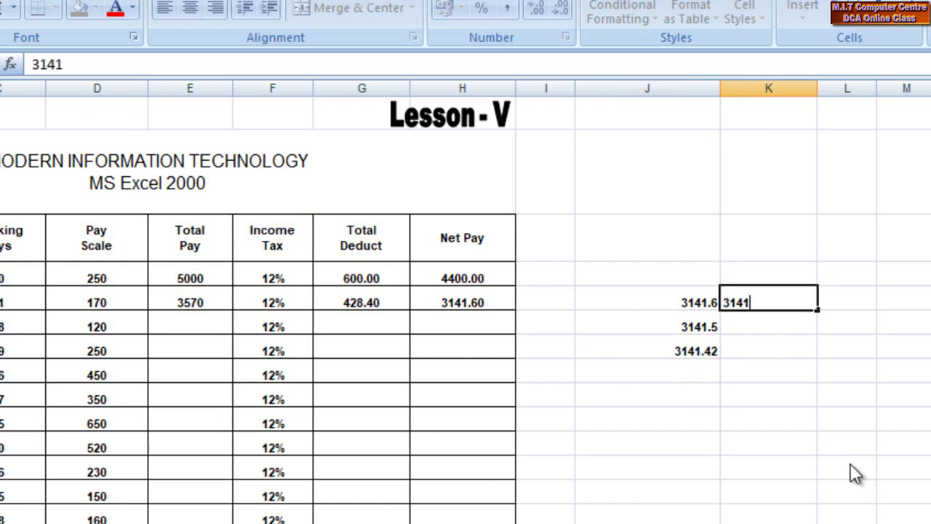
{"action": "key", "text": "Return"}
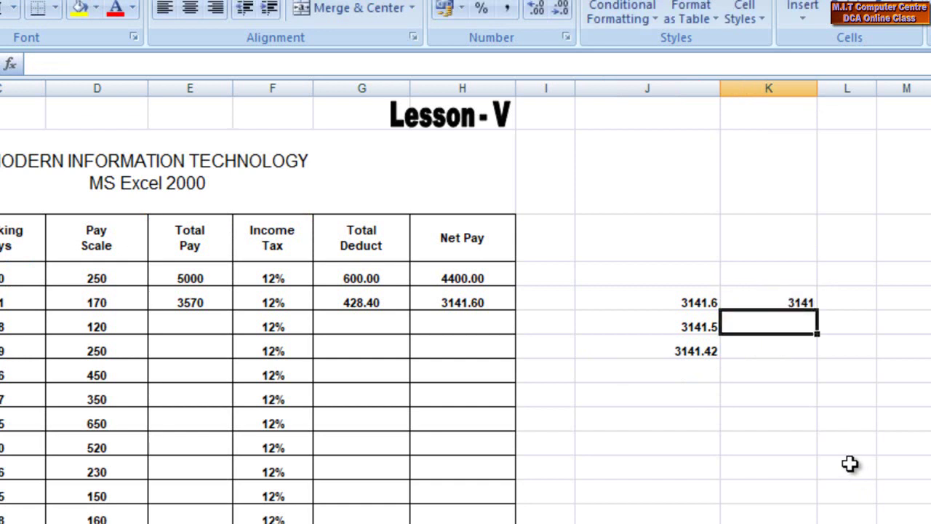
{"action": "key", "text": "Up"}
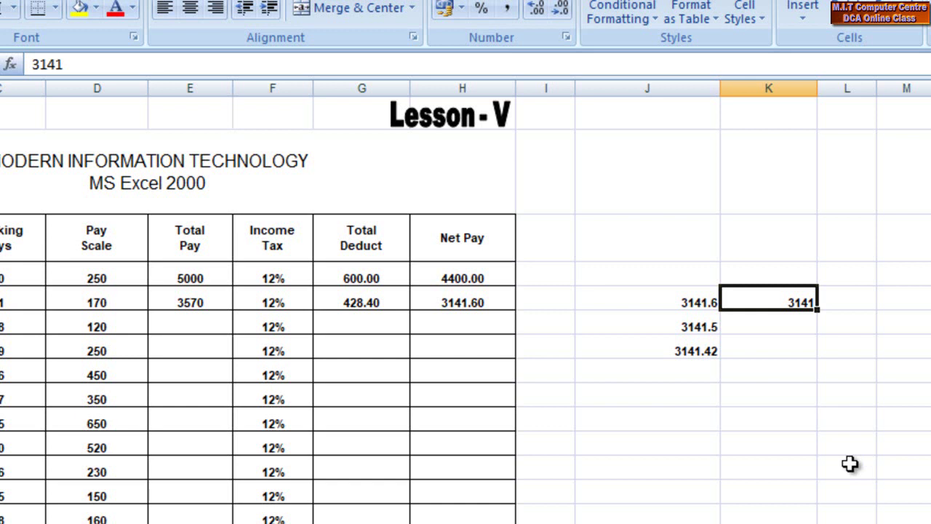
{"action": "key", "text": "Delete"}
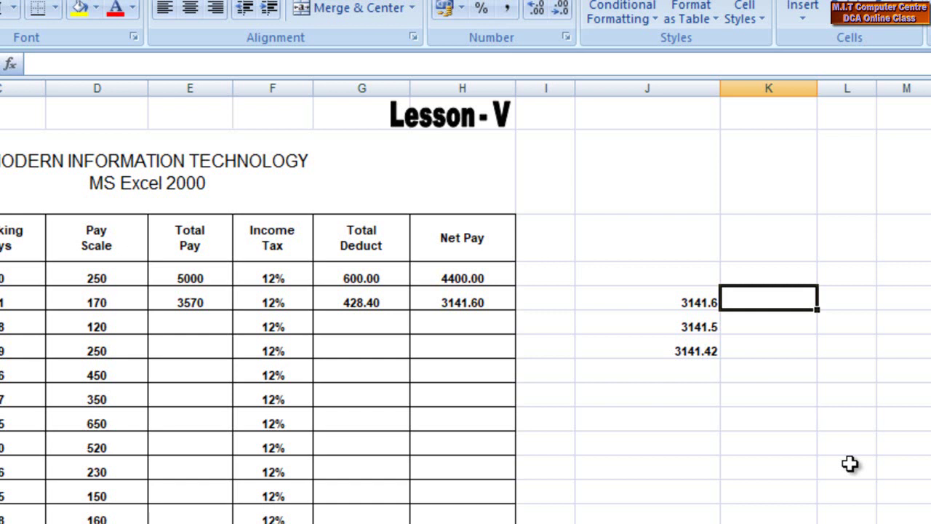
{"action": "type", "text": "3142"}
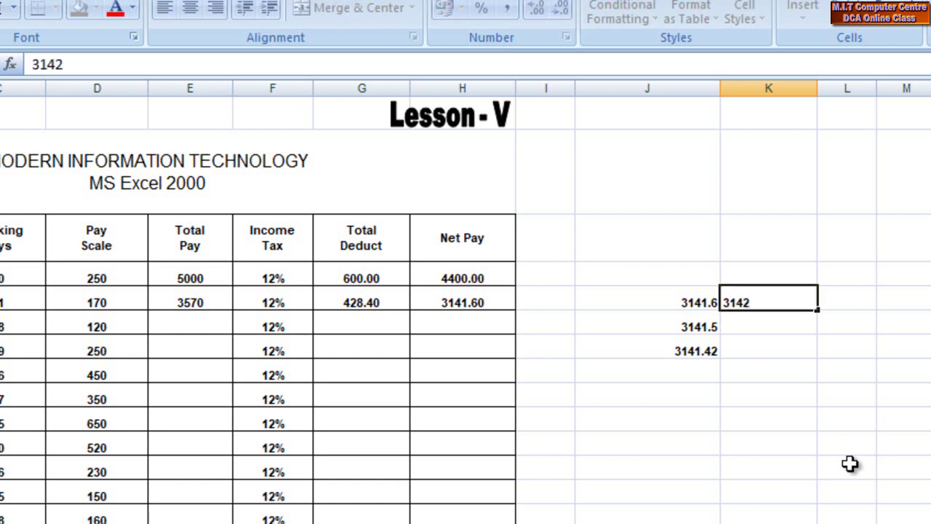
{"action": "key", "text": "Return"}
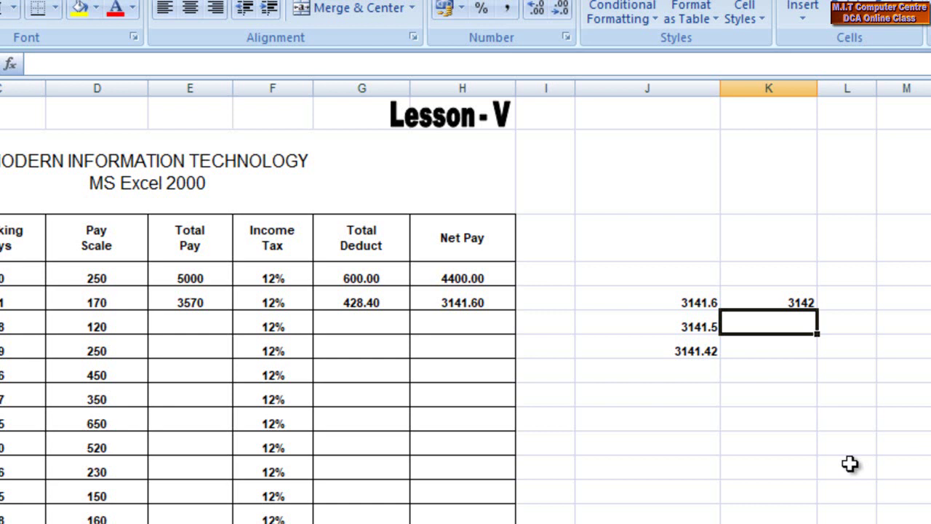
{"action": "type", "text": "3142"}
{"action": "key", "text": "Return"}
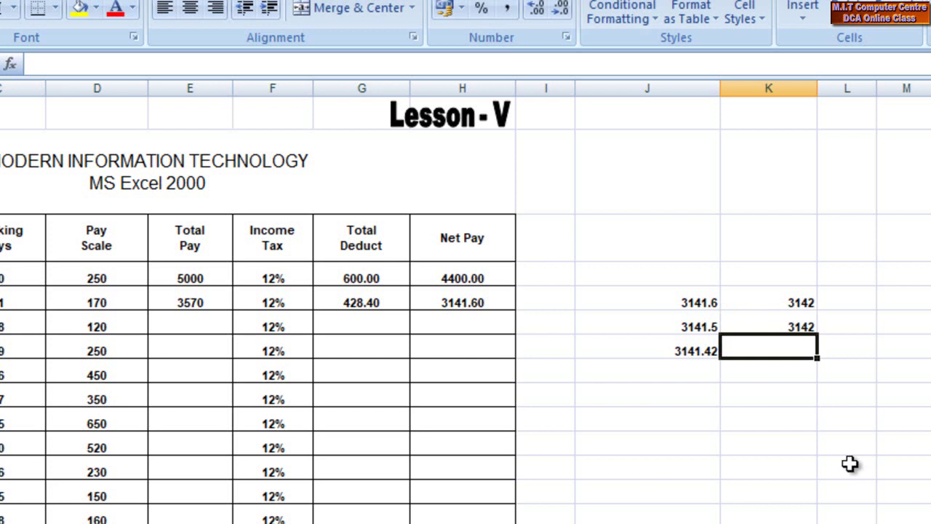
{"action": "type", "text": "3141"}
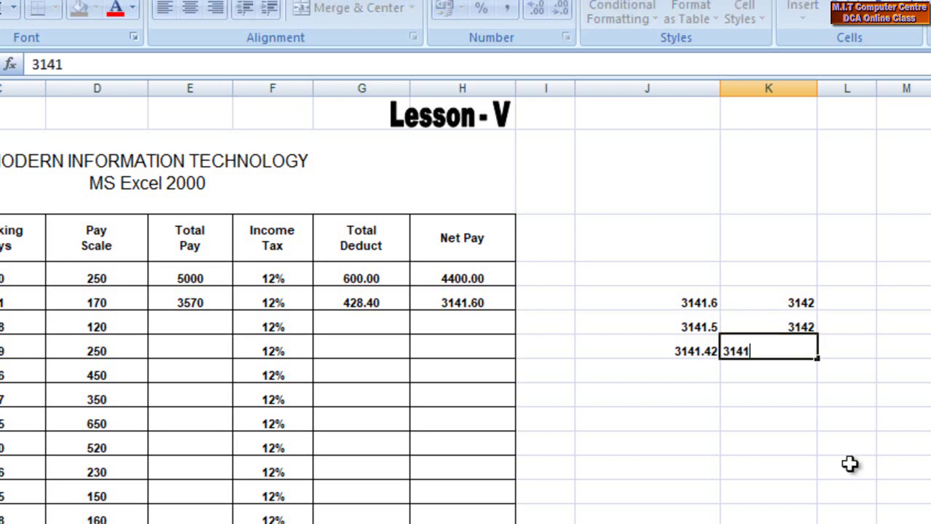
{"action": "key", "text": "Return"}
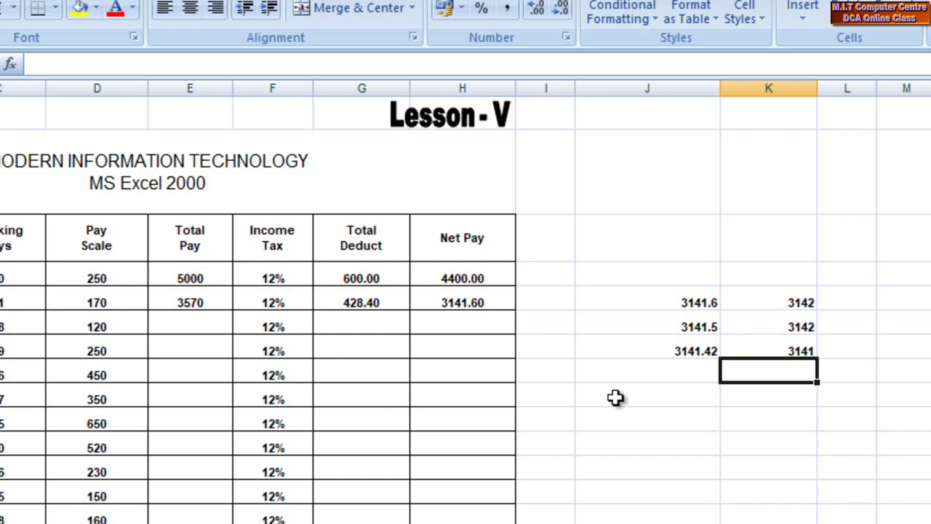
{"action": "left_click", "coordinate": [481, 298]}
Delete the sample numbers in columns J and K and widen column I
{"action": "left_click_drag", "start_coordinate": [696, 300], "coordinate": [811, 371]}
{"action": "key", "text": "Delete"}
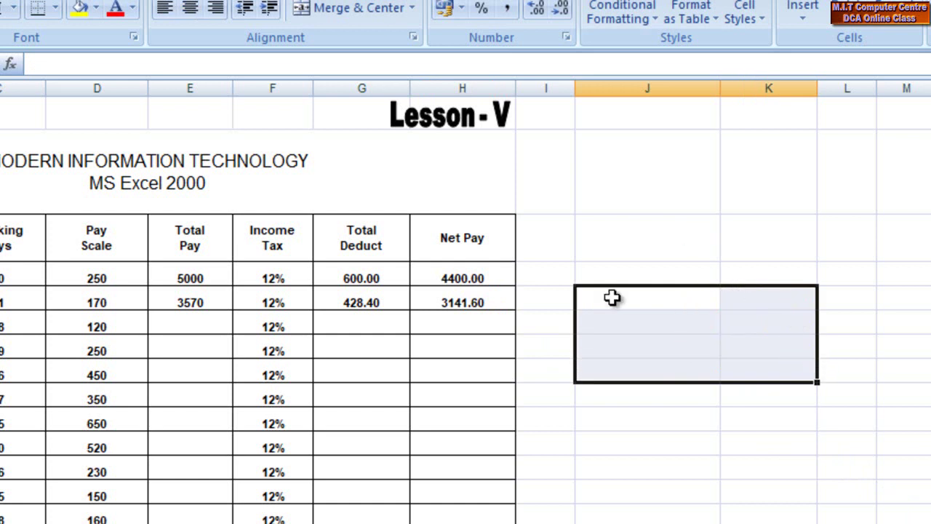
{"action": "left_click", "coordinate": [561, 301]}
{"action": "left_click_drag", "start_coordinate": [575, 87], "coordinate": [623, 88]}
{"action": "left_click", "coordinate": [564, 230]}
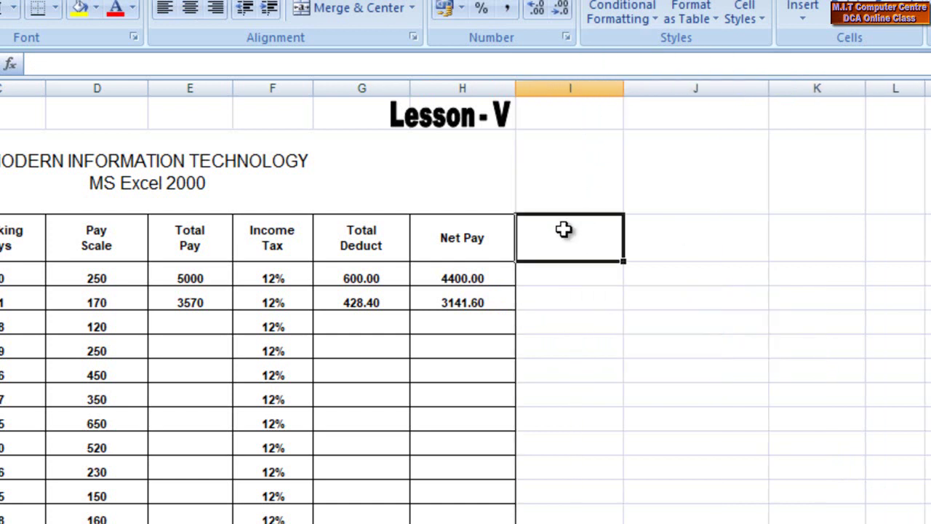
Enter =ROUNDUP(H5,0) in I5, giving 3142.00, and compare it with H5
{"action": "left_click", "coordinate": [575, 298]}
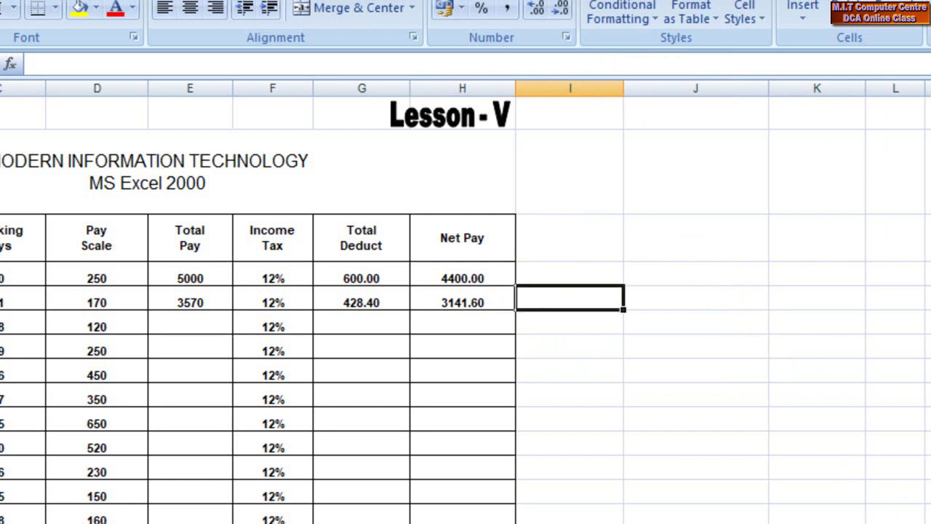
{"action": "type", "text": "="}
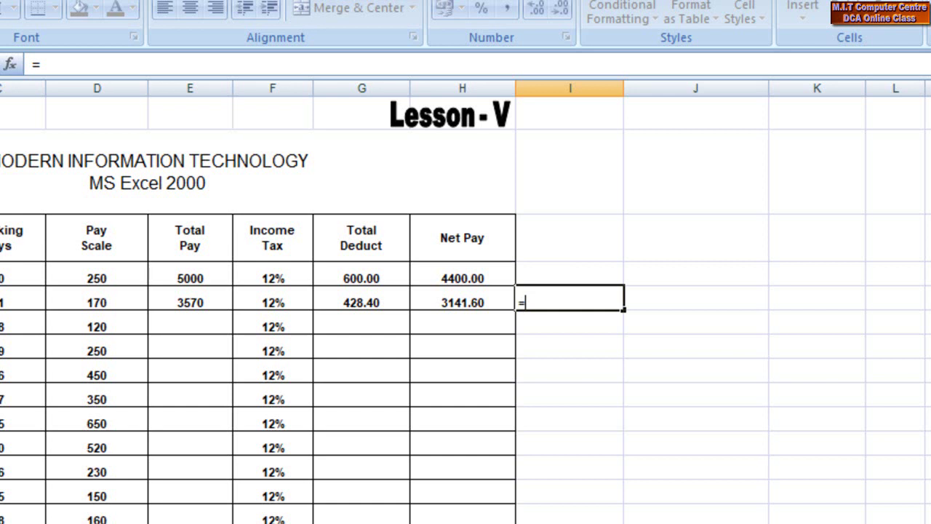
{"action": "type", "text": "roundup"}
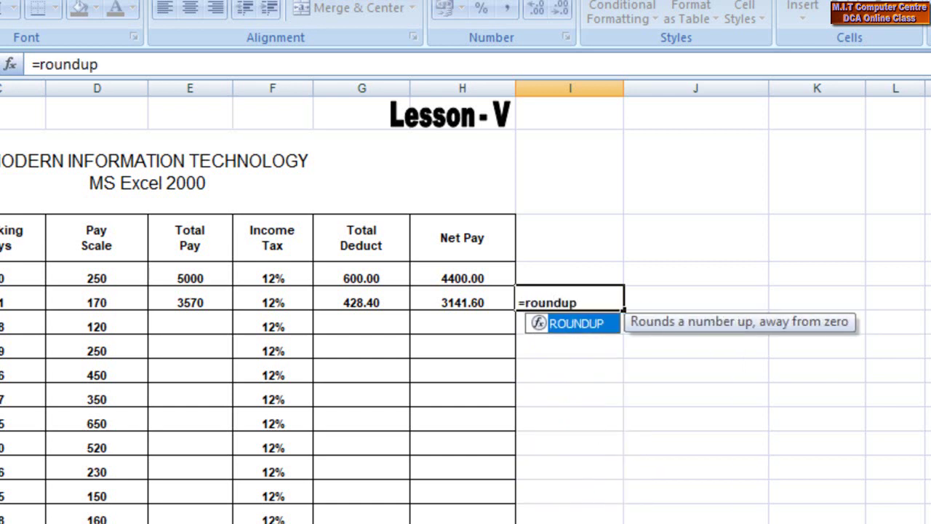
{"action": "type", "text": "("}
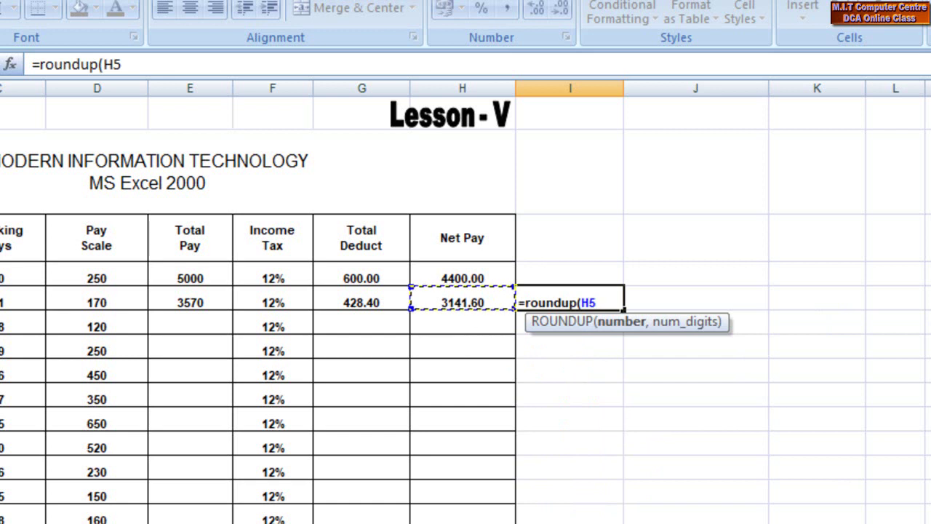
{"action": "type", "text": ",0)"}
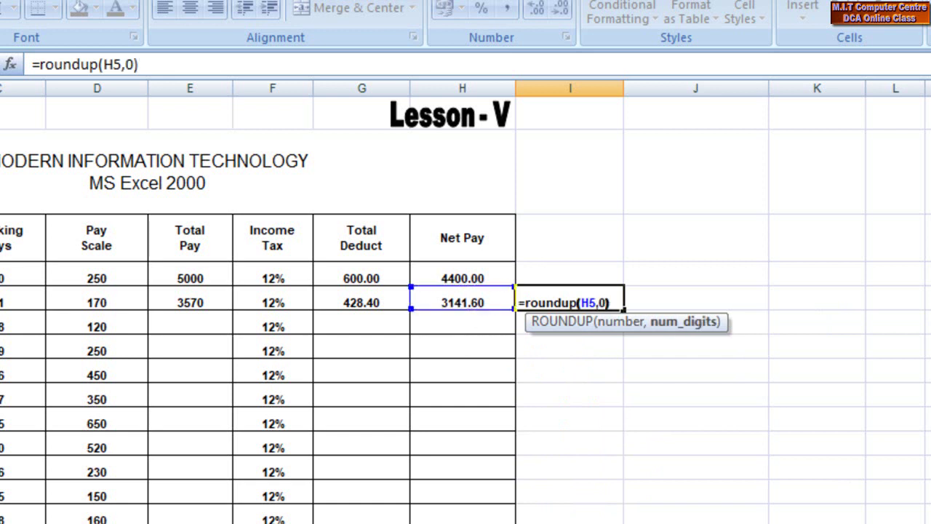
{"action": "key", "text": "Return"}
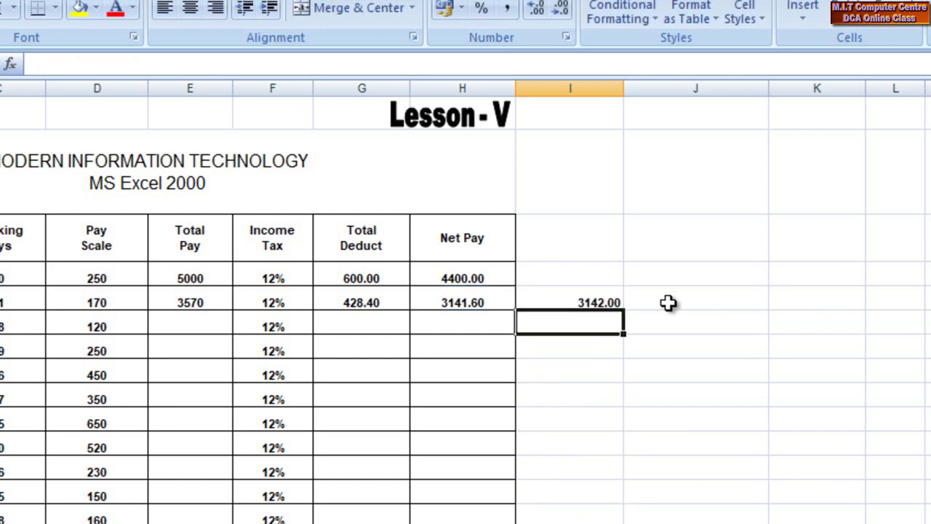
{"action": "left_click", "coordinate": [609, 304]}
{"action": "left_click", "coordinate": [470, 304]}
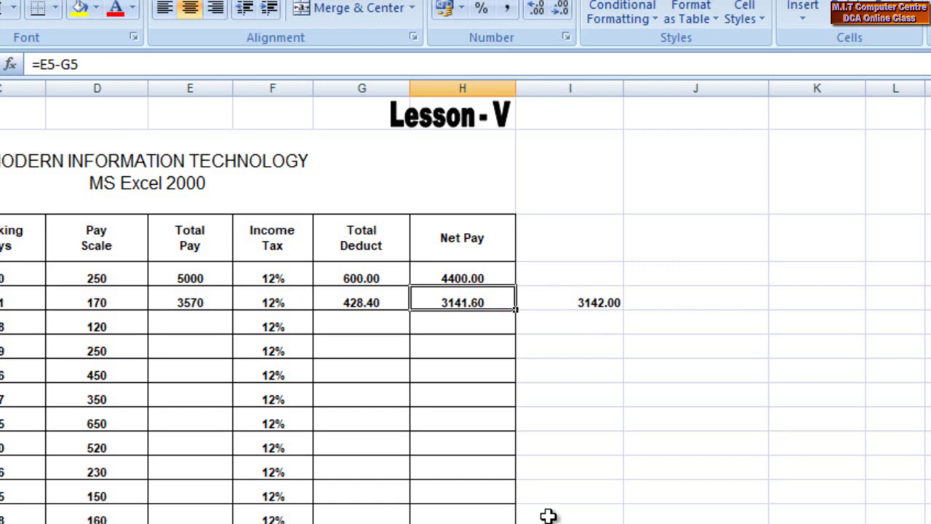
Replace H5's formula with =ROUNDUP(E5-G5,0) so Net Pay shows 3142.00
{"action": "type", "text": "="}
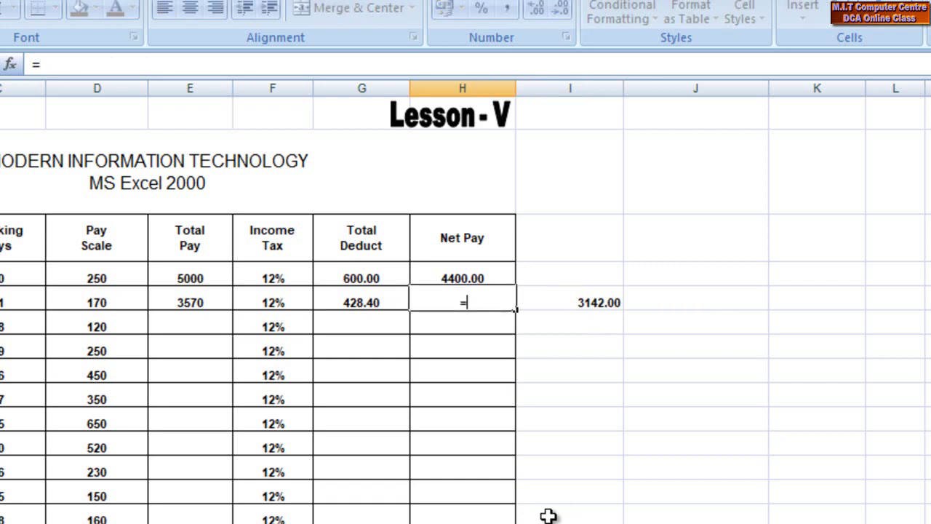
{"action": "type", "text": "round"}
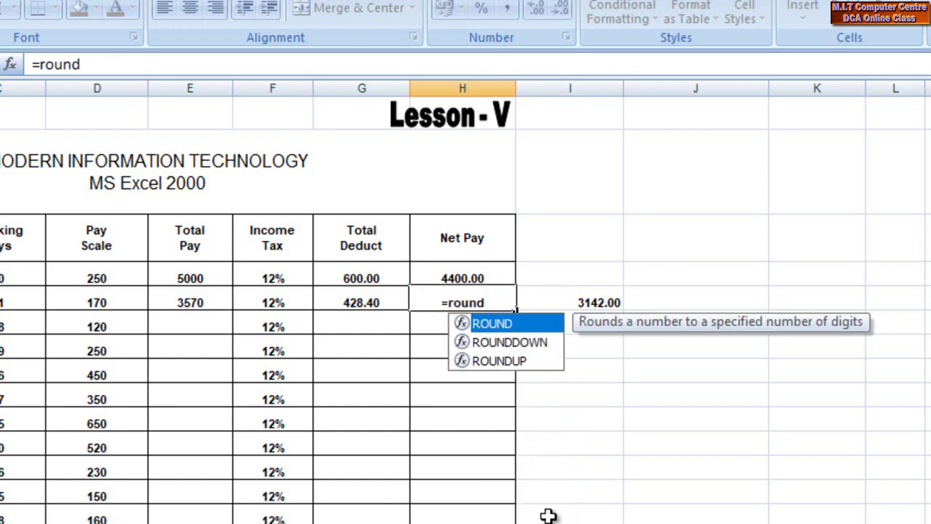
{"action": "type", "text": "up"}
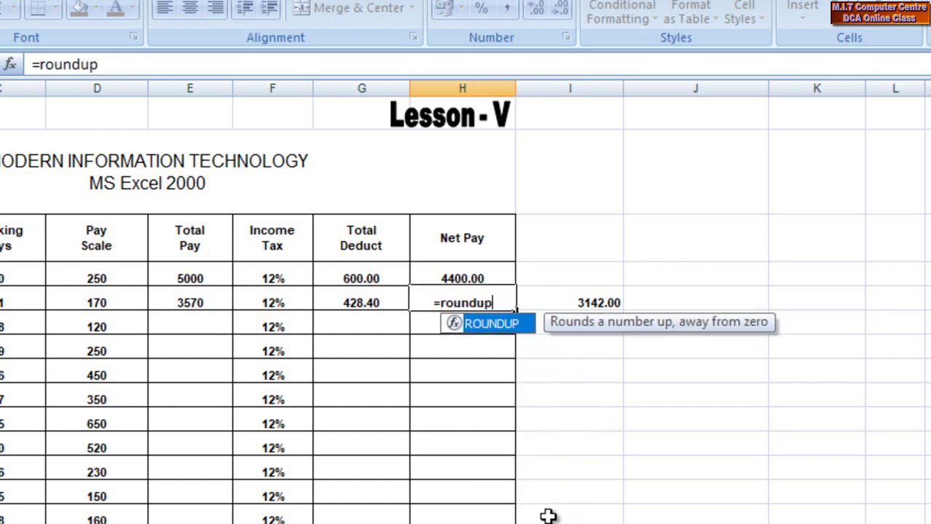
{"action": "type", "text": "("}
{"action": "left_click", "coordinate": [193, 309]}
{"action": "type", "text": "-"}
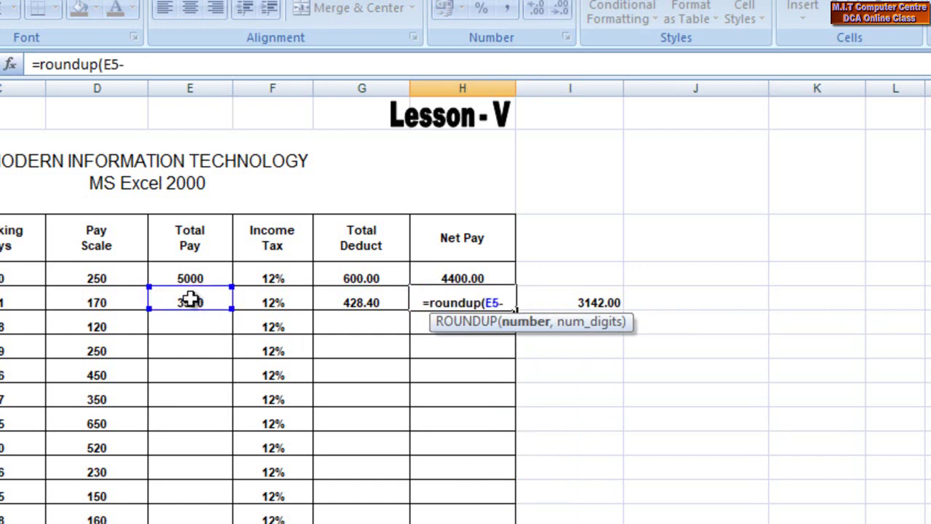
{"action": "left_click", "coordinate": [377, 301]}
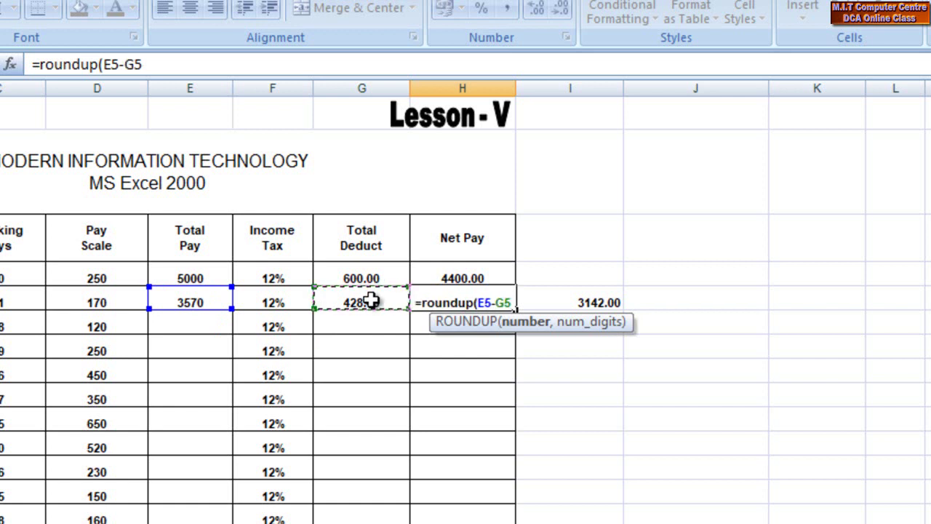
{"action": "type", "text": ",0"}
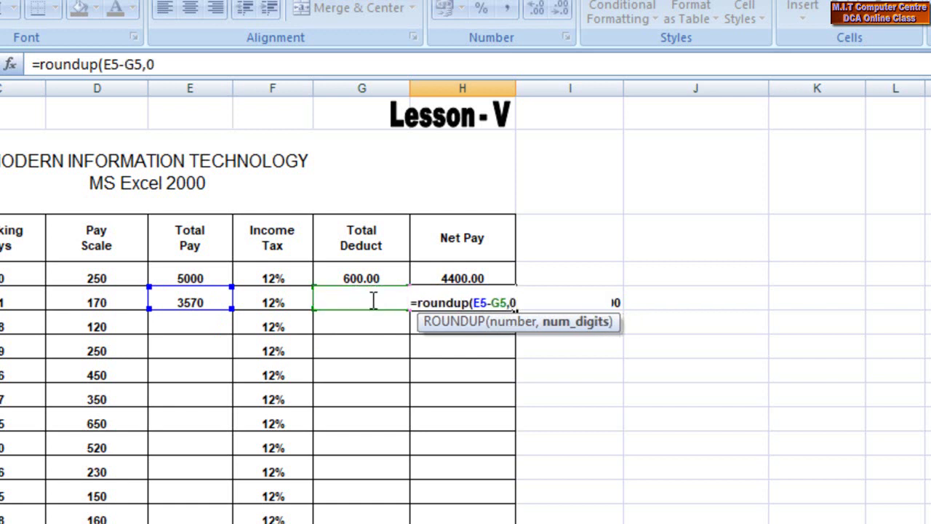
{"action": "type", "text": ")"}
{"action": "key", "text": "Return"}
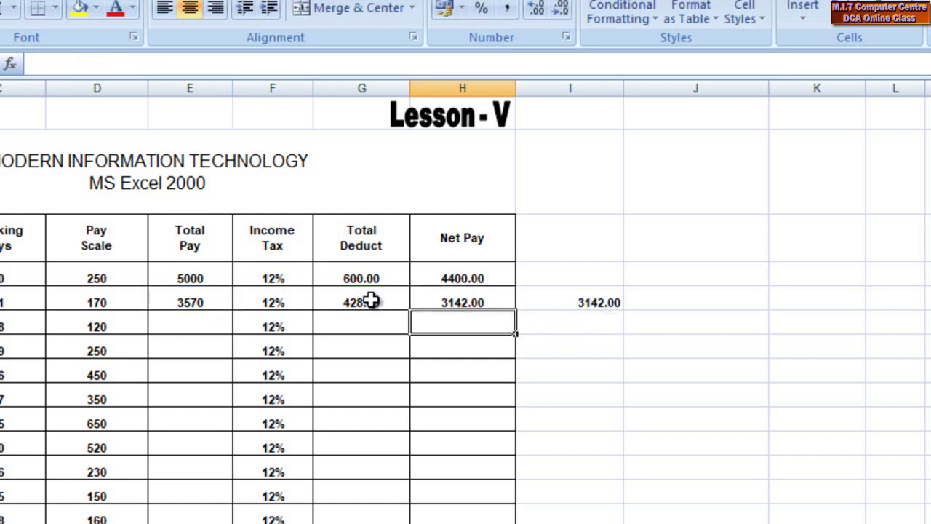
{"action": "left_click", "coordinate": [453, 301]}
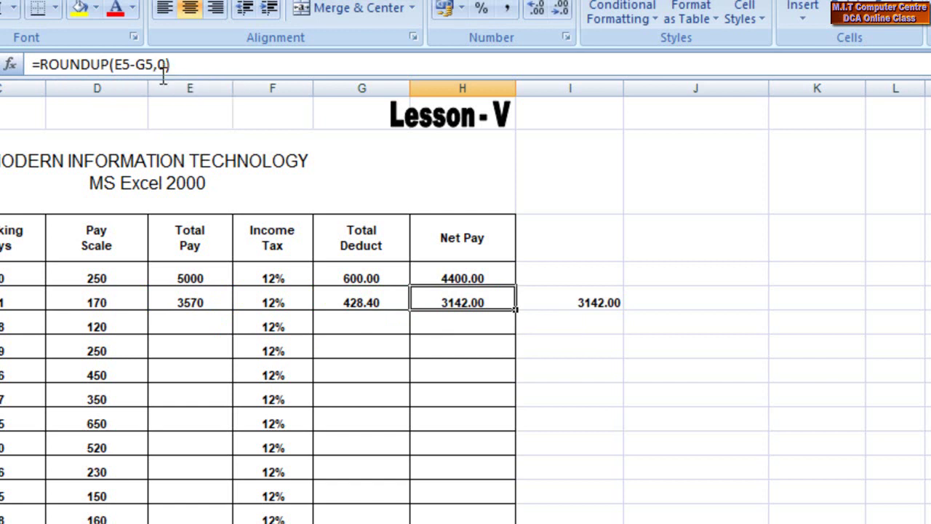
{"action": "left_click", "coordinate": [670, 240]}
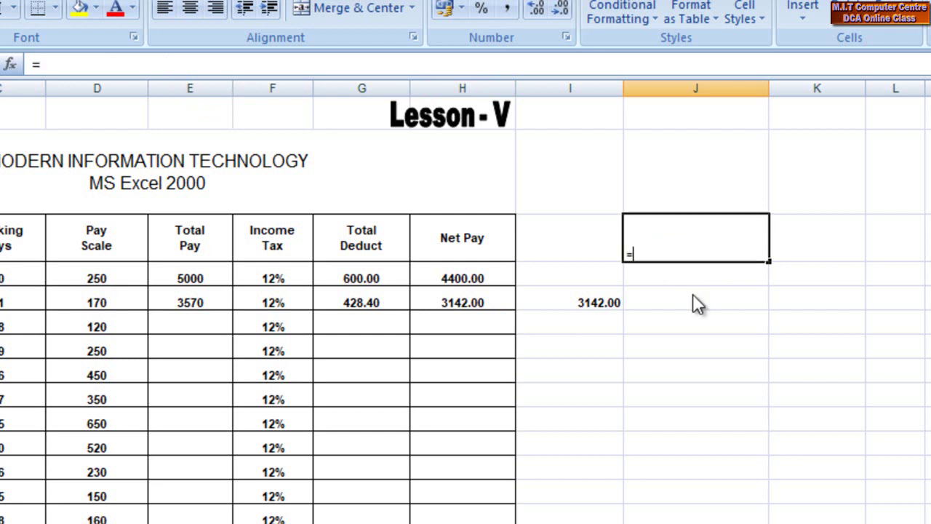
Enter =ROUNDUP(SUM(C5:E5),0) in J3 so it shows 3761, then confirm the formula
{"action": "type", "text": "="}
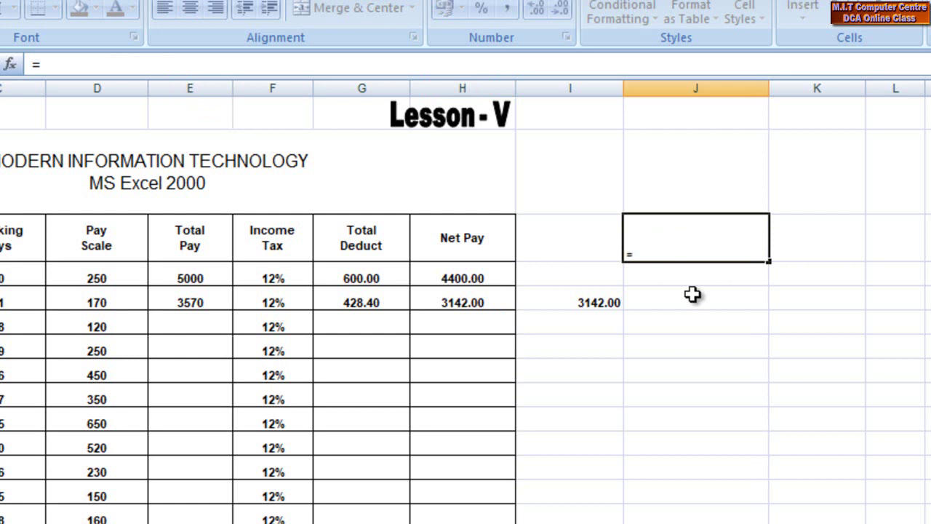
{"action": "type", "text": "round"}
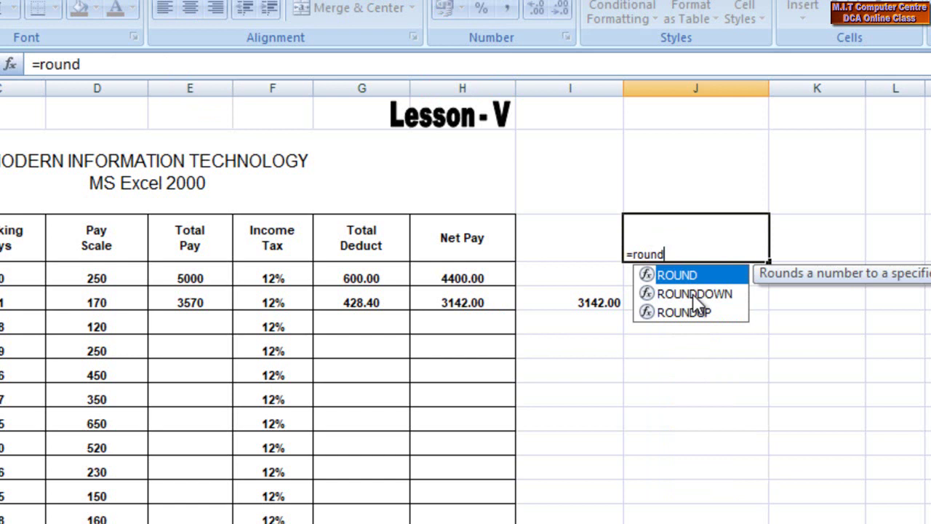
{"action": "type", "text": "p"}
{"action": "key", "text": "BackSpace"}
{"action": "type", "text": "up"}
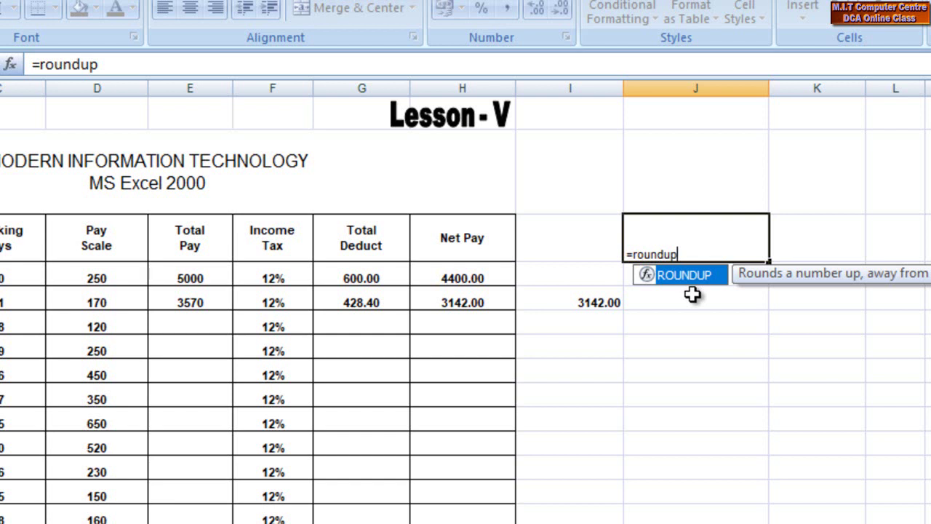
{"action": "type", "text": "(sum"}
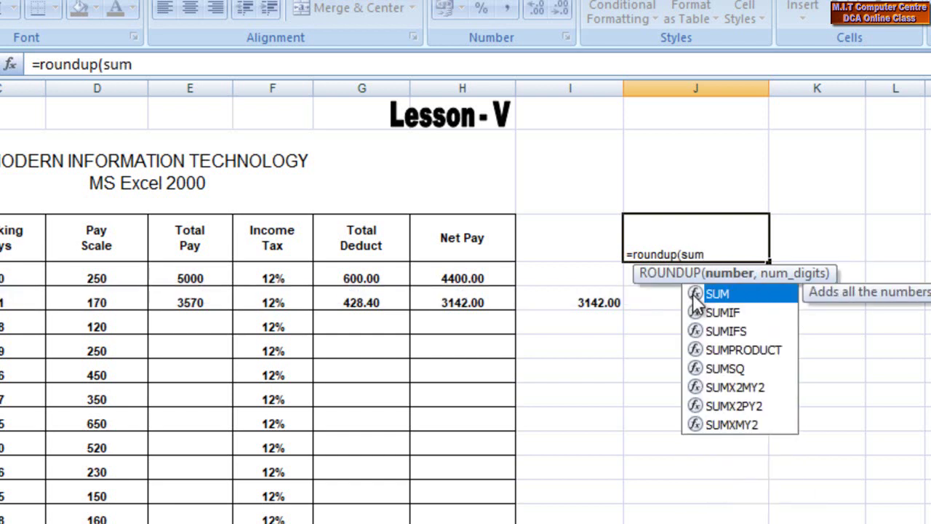
{"action": "type", "text": "("}
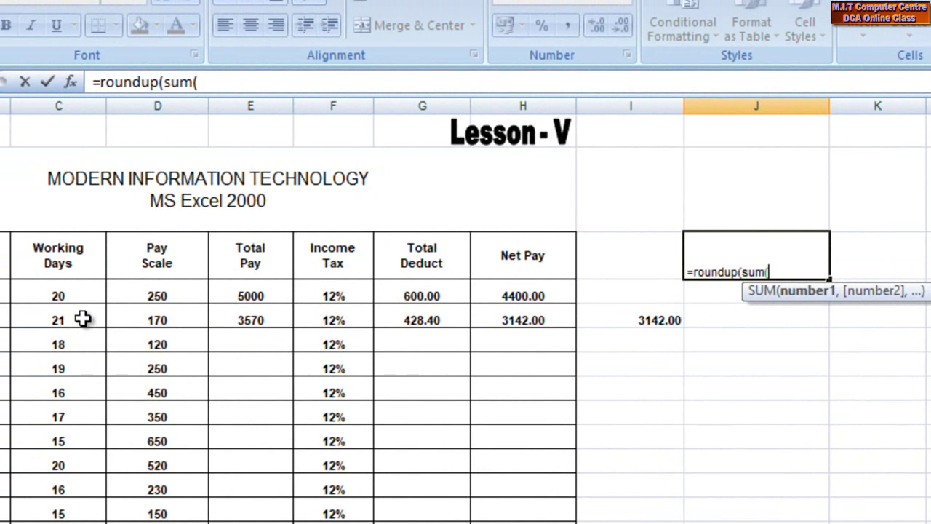
{"action": "left_click", "coordinate": [82, 318]}
{"action": "type", "text": ":"}
{"action": "left_click", "coordinate": [82, 318]}
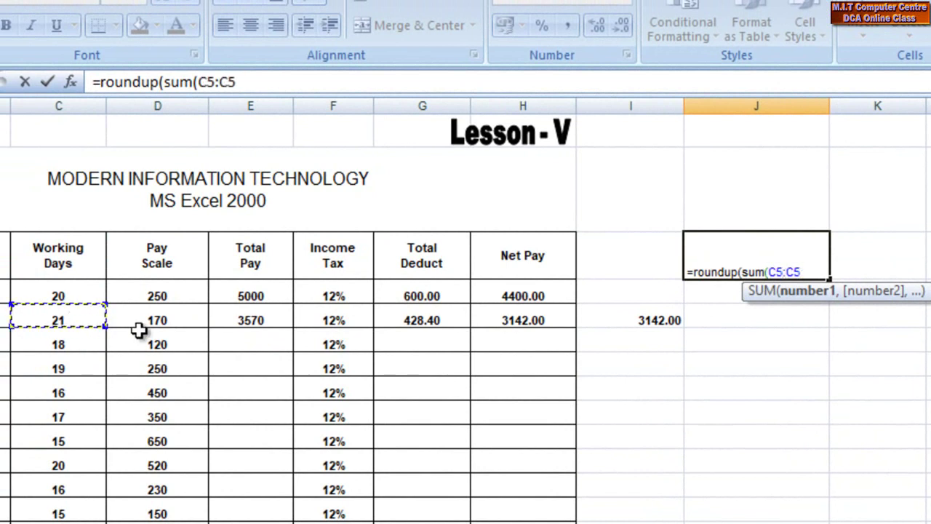
{"action": "left_click", "coordinate": [247, 321]}
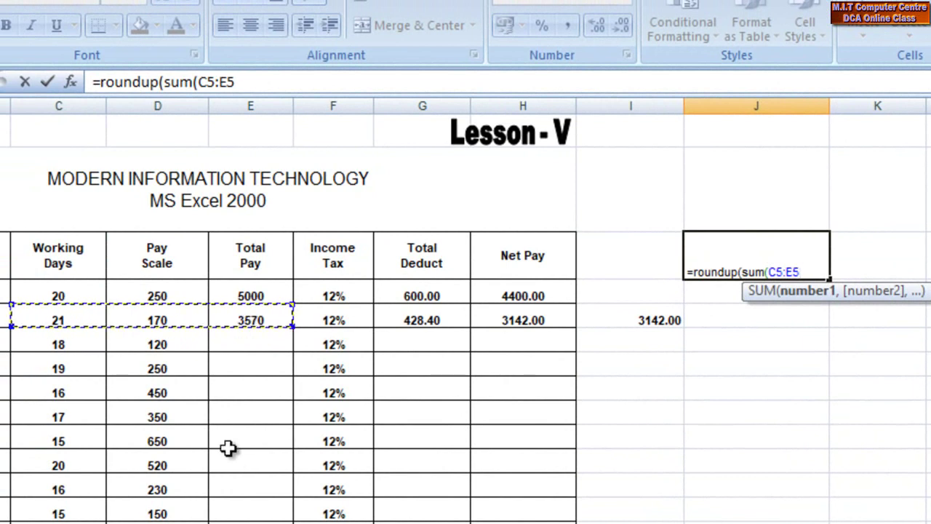
{"action": "type", "text": ",0"}
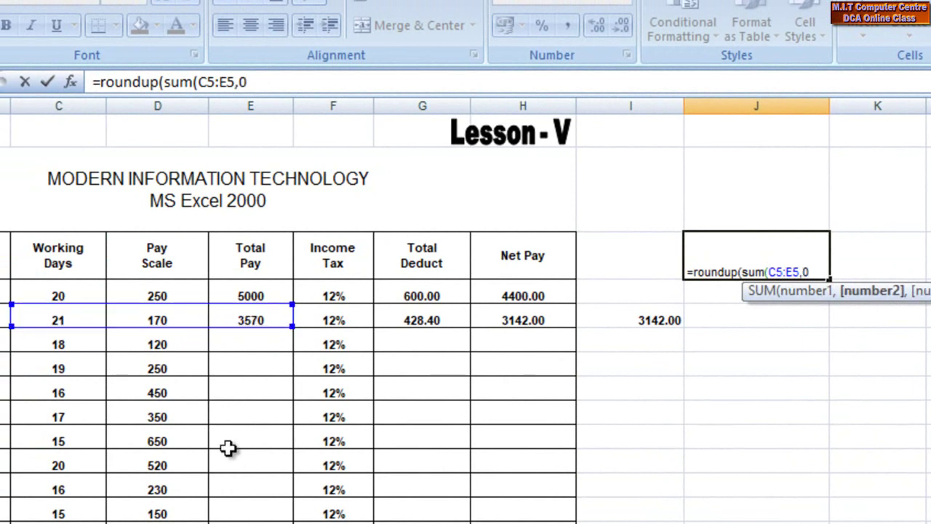
{"action": "type", "text": ")"}
{"action": "key", "text": "BackSpace"}
{"action": "key", "text": "BackSpace"}
{"action": "key", "text": "BackSpace"}
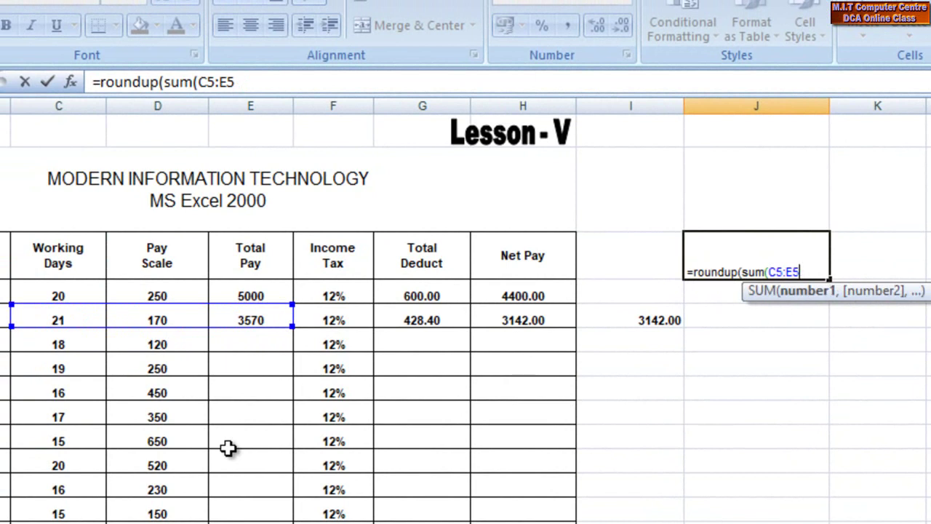
{"action": "type", "text": "),"}
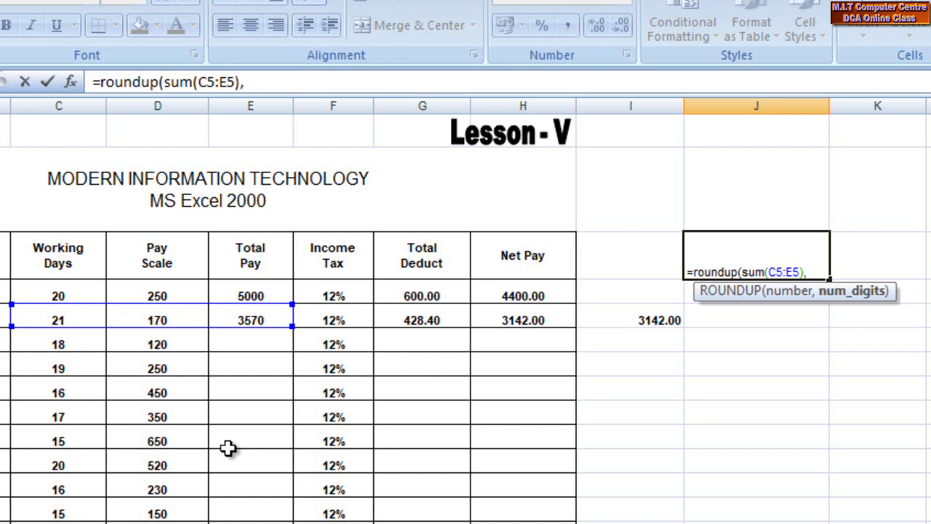
{"action": "type", "text": "0)"}
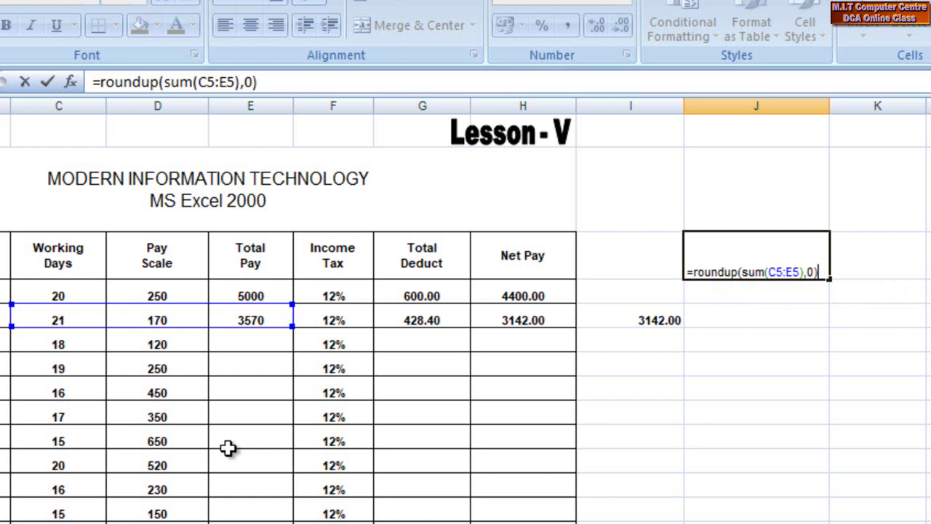
{"action": "key", "text": "Return"}
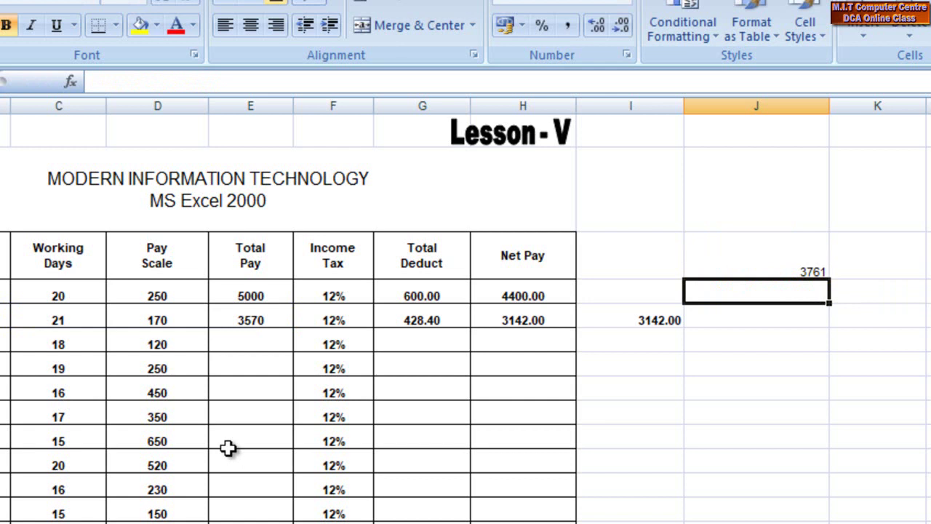
{"action": "left_click", "coordinate": [768, 269]}
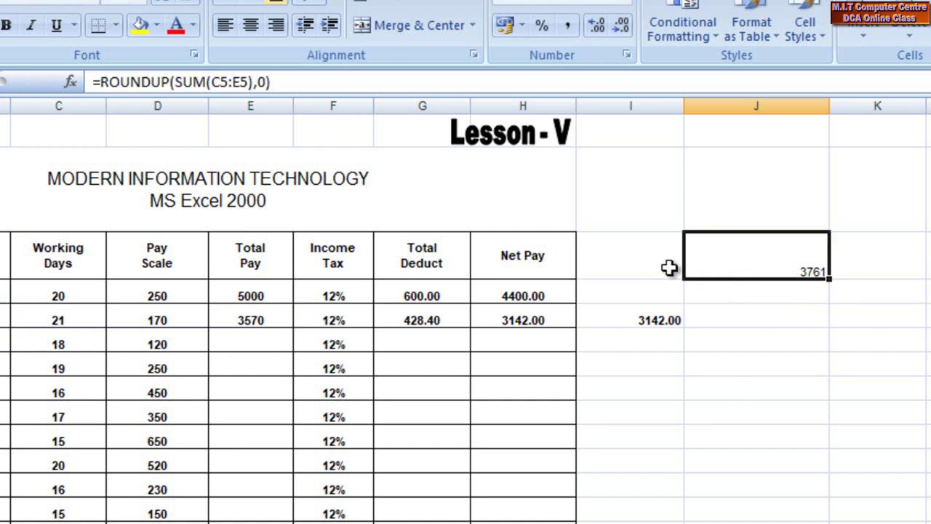